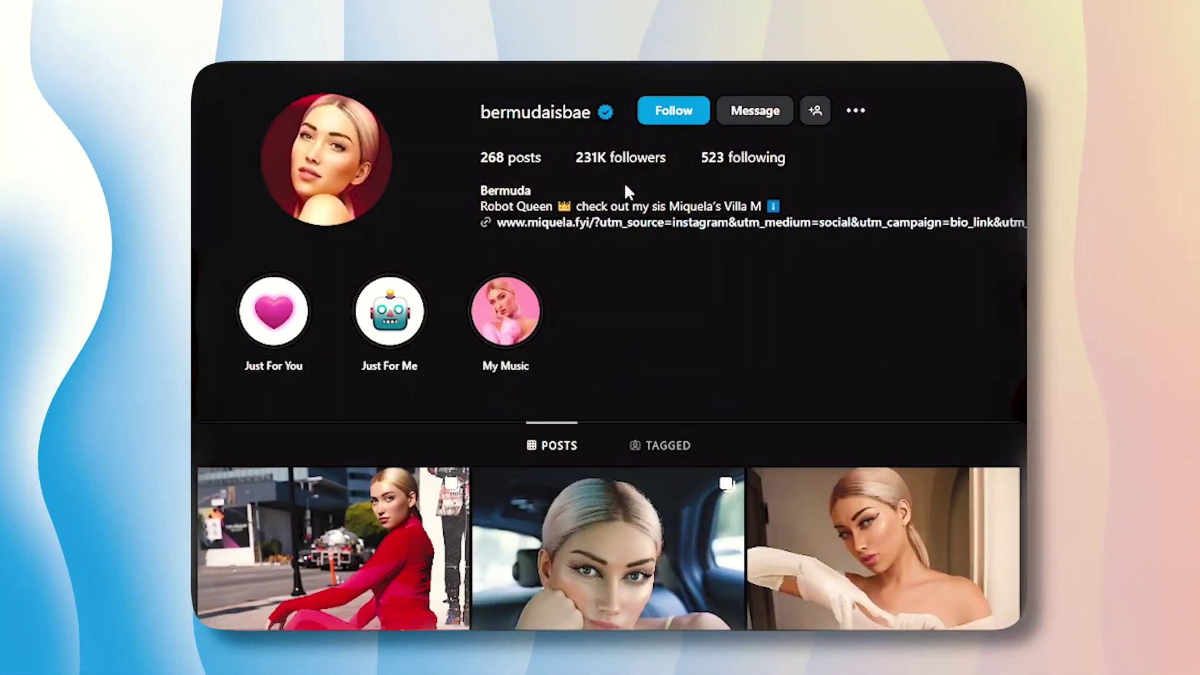
# Search YouTube for 'manKurve' and subscribe to the channel
pyautogui.scroll(-10, 625, 189)
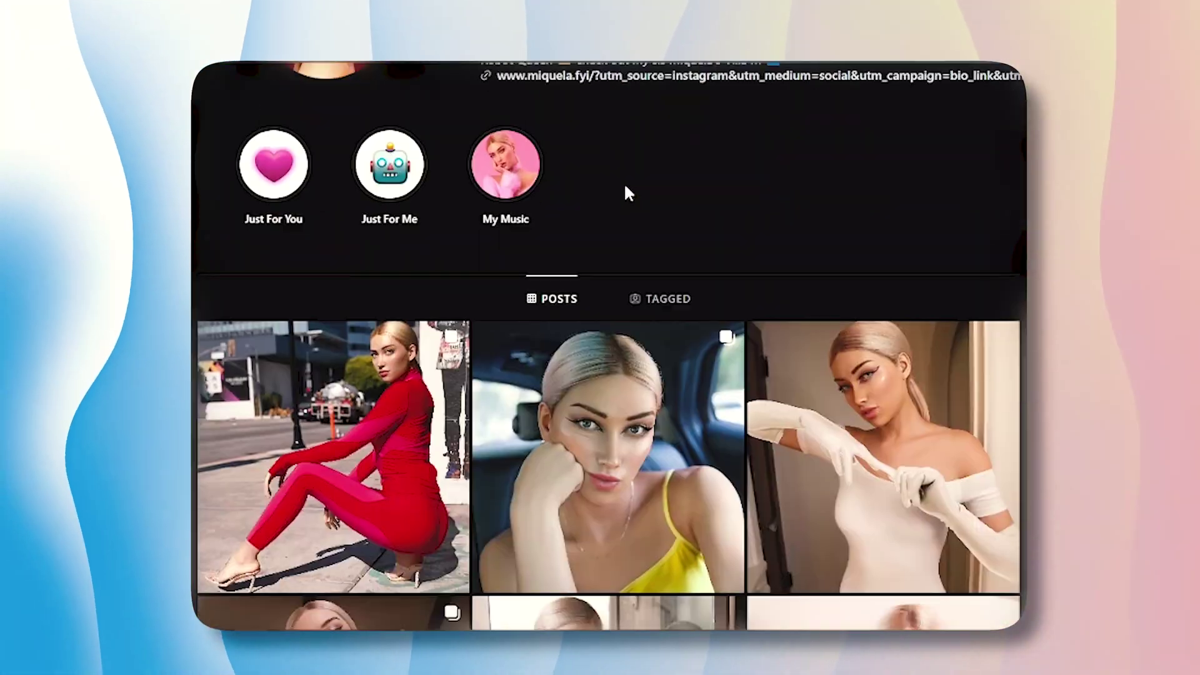
pyautogui.scroll(-3, 626, 190)
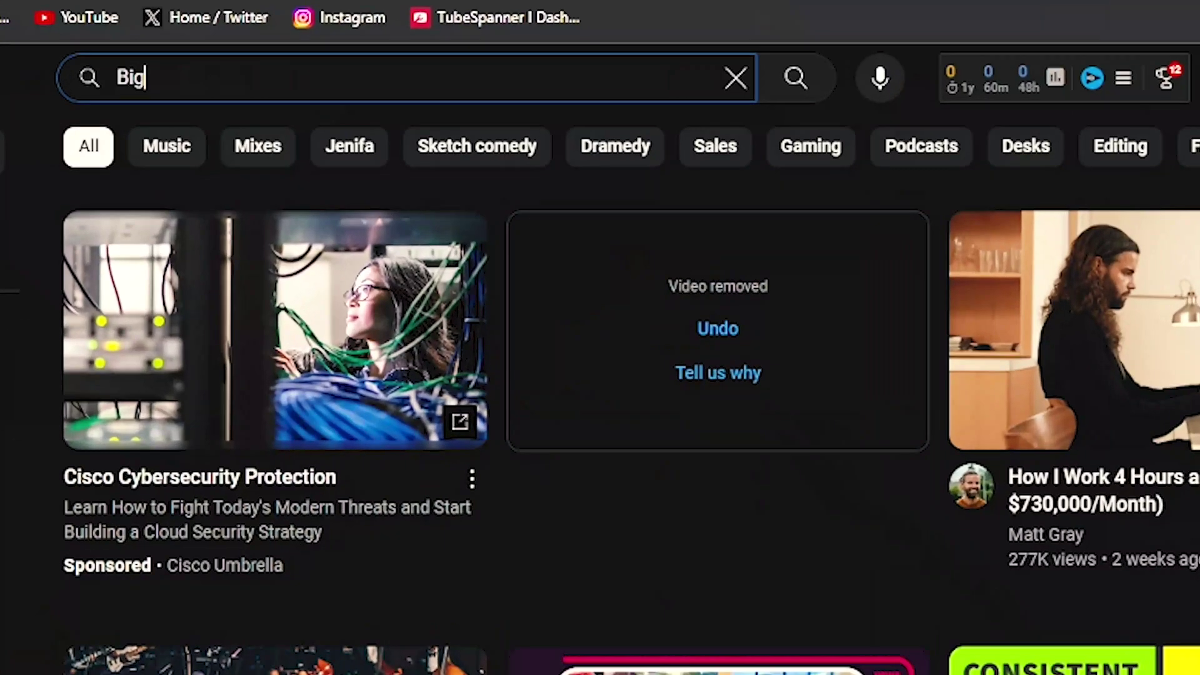
pyautogui.write('manKurve')
pyautogui.press('Return')
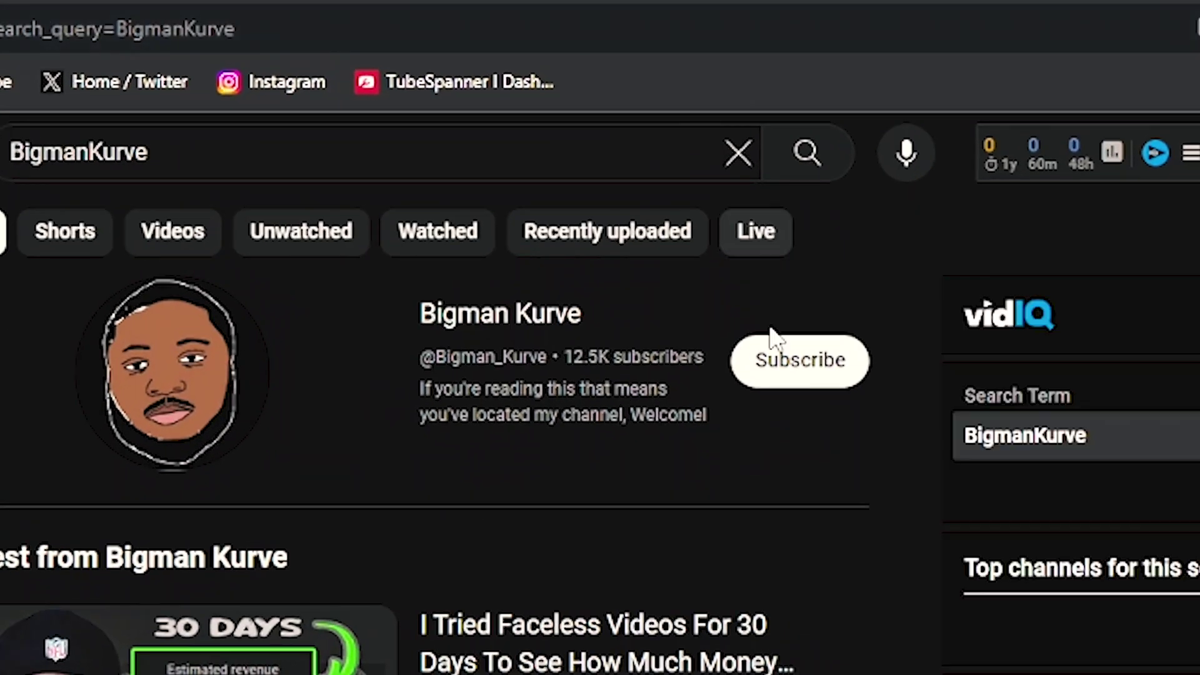
pyautogui.click(789, 365)
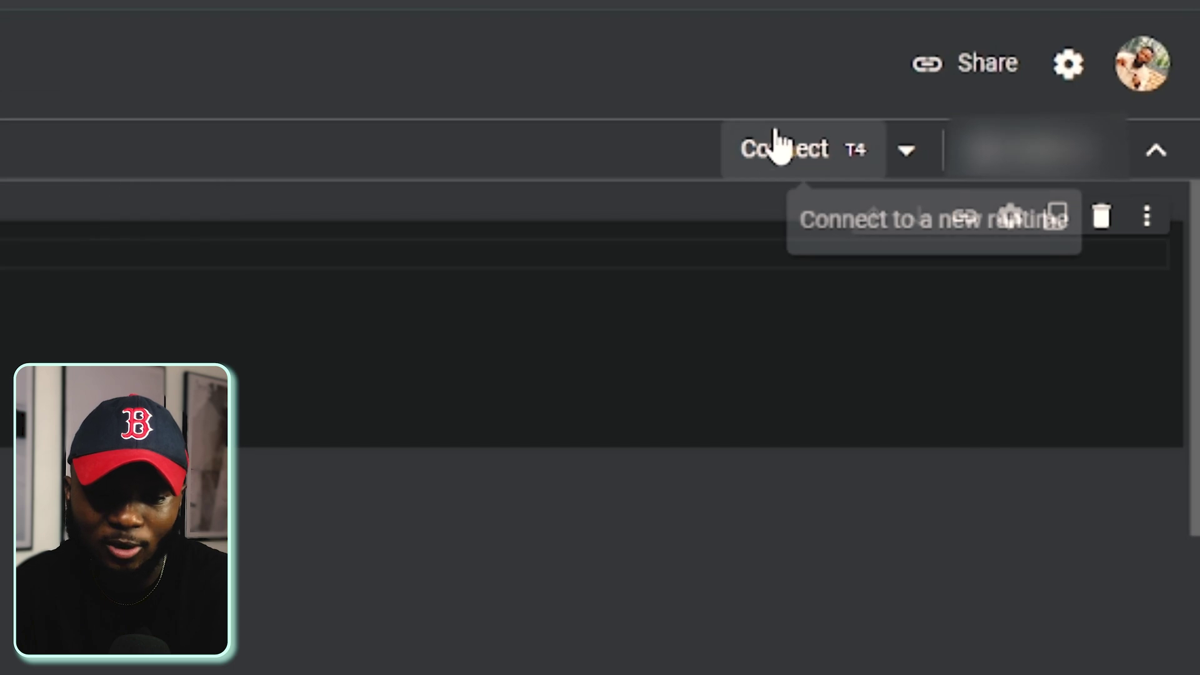
# Connect the Colab notebook to a GPU runtime and run the Fooocus setup cell despite the warning
pyautogui.click(806, 161)
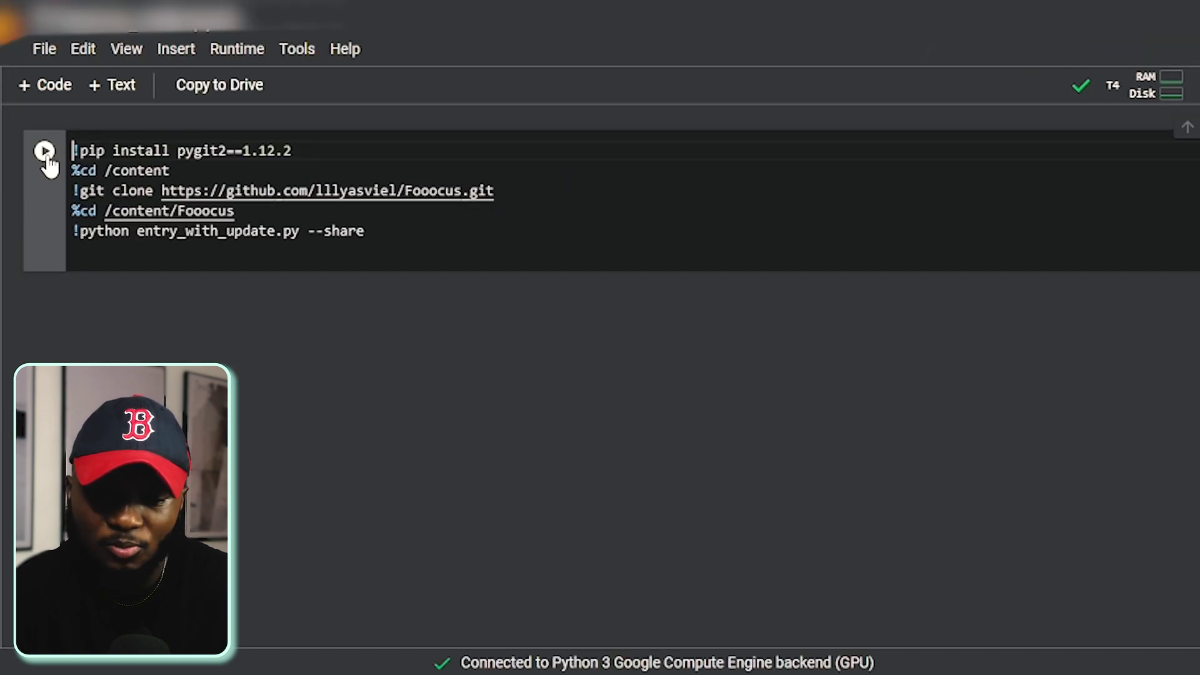
pyautogui.click(45, 151)
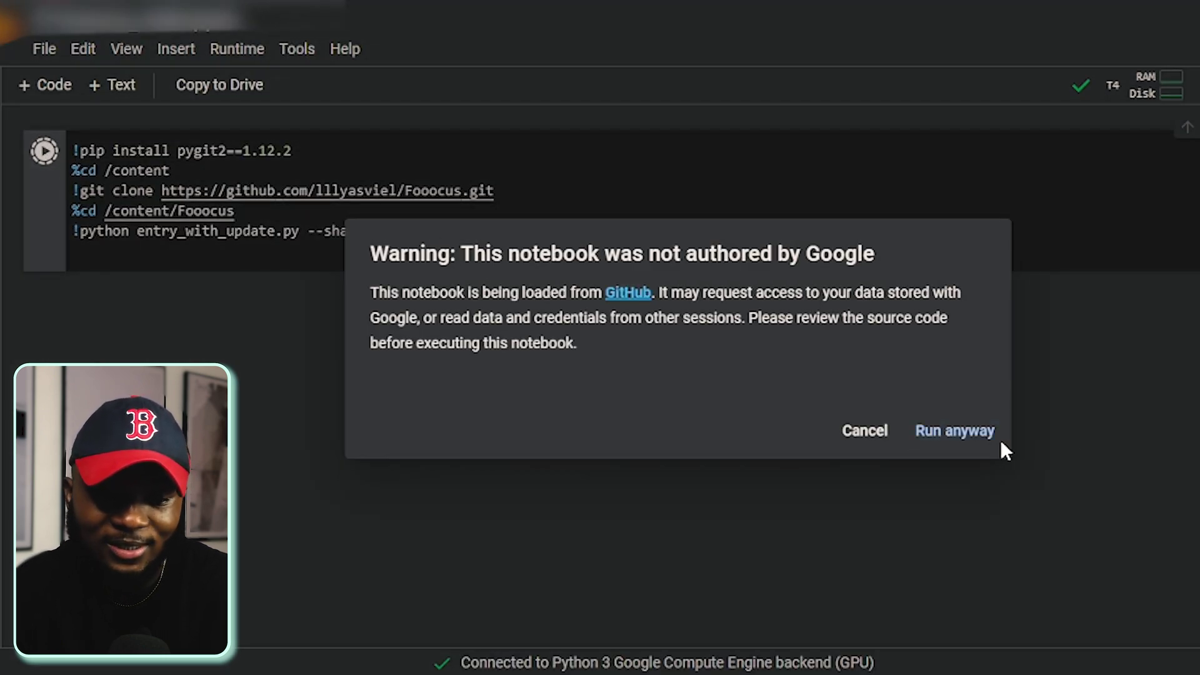
pyautogui.click(963, 441)
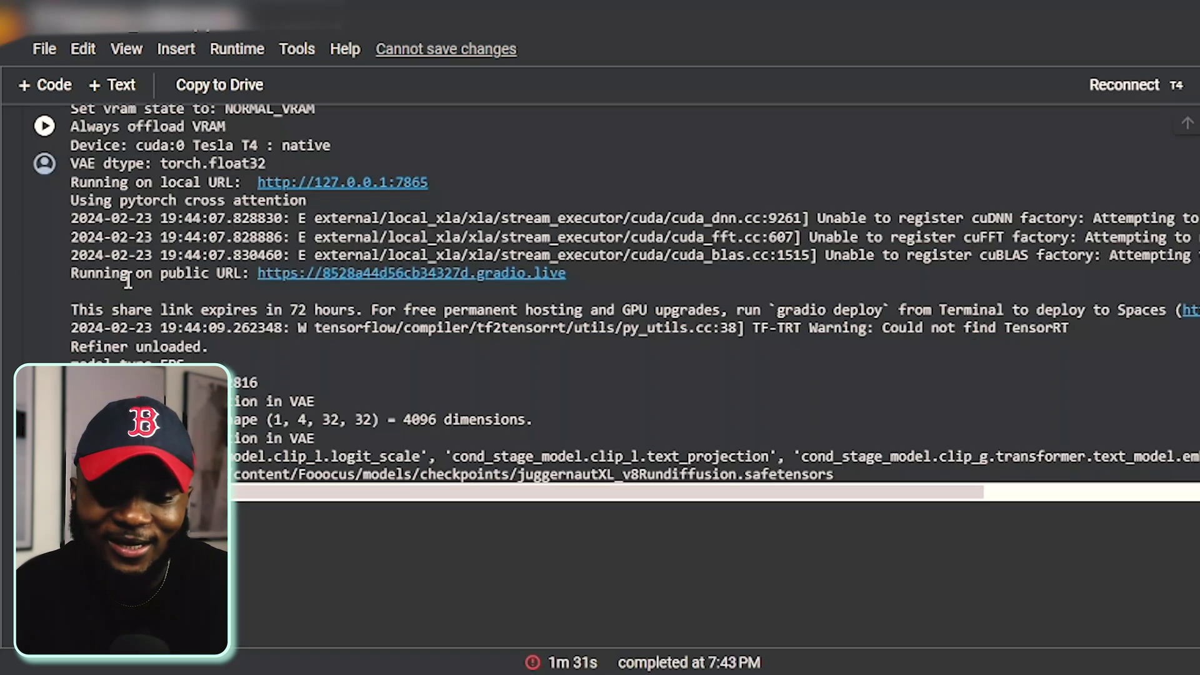
# Open the gradio.live public link to bring up the Fooocus interface
pyautogui.click(406, 273)
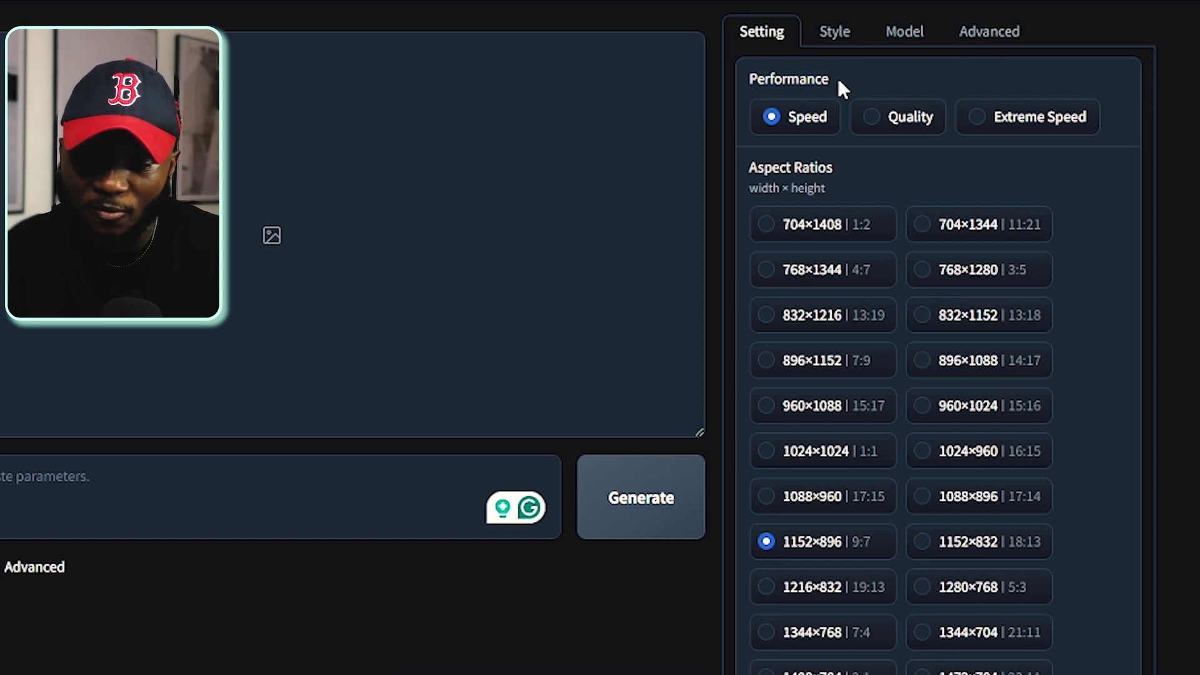
# Set the Image Number slider in the Setting tab to 4
pyautogui.scroll(-2, 859, 135)
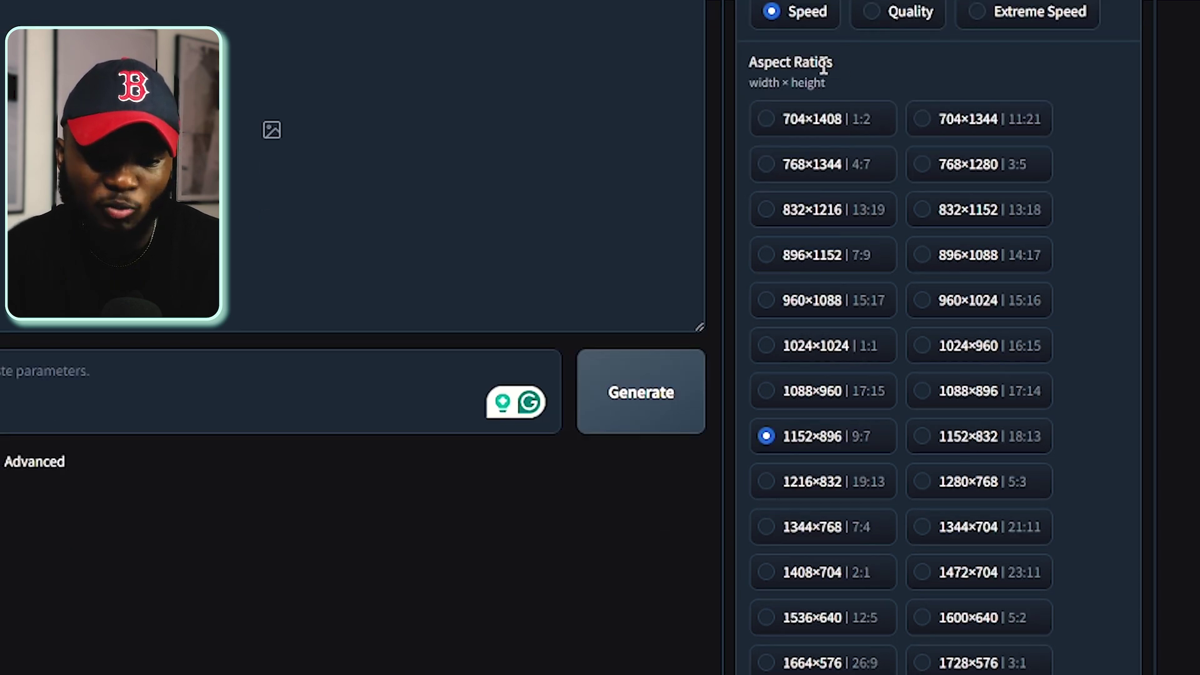
pyautogui.scroll(-4, 932, 396)
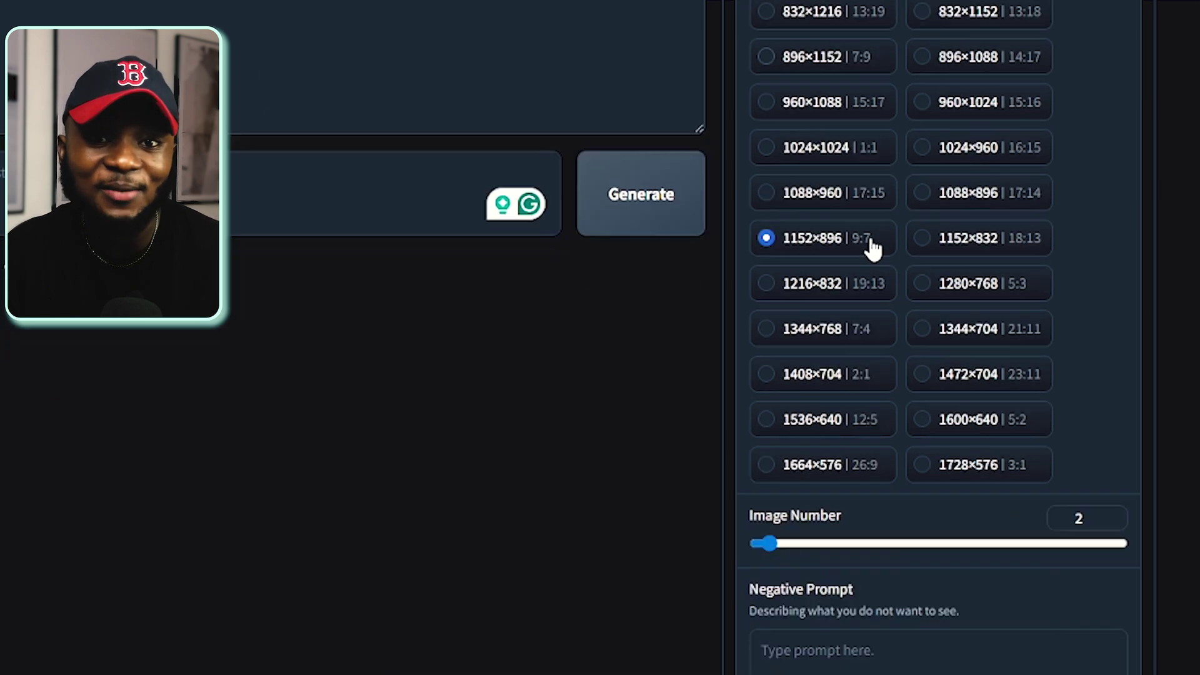
pyautogui.scroll(4, 806, 450)
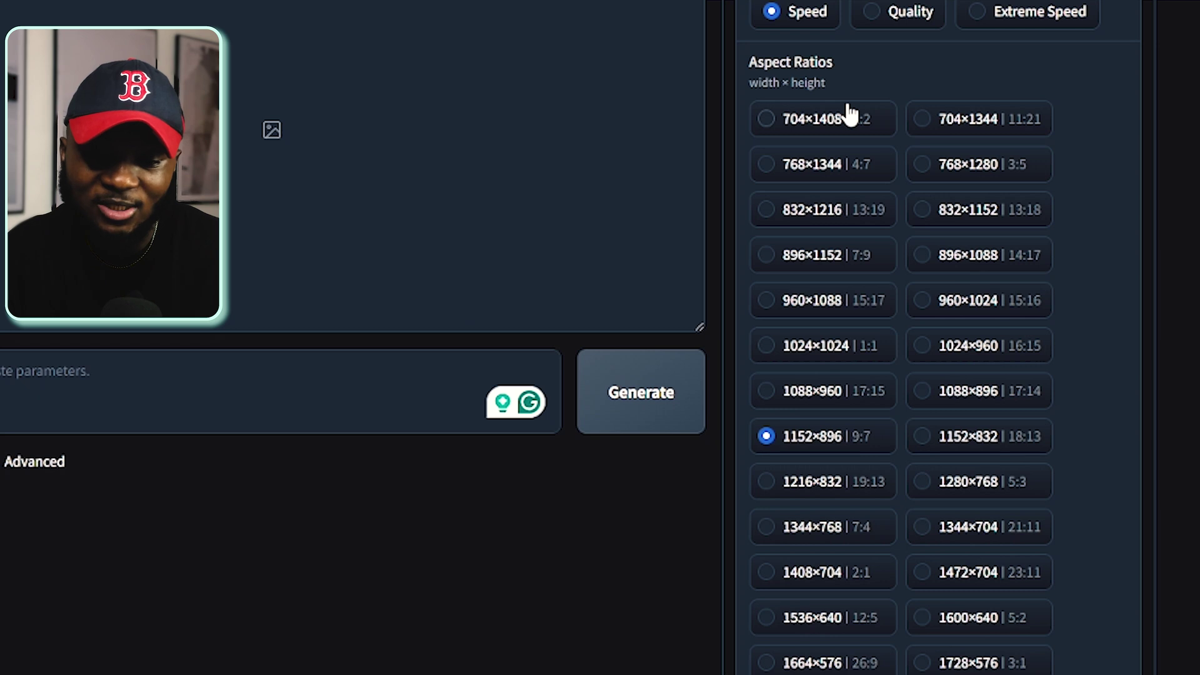
pyautogui.scroll(-4, 898, 308)
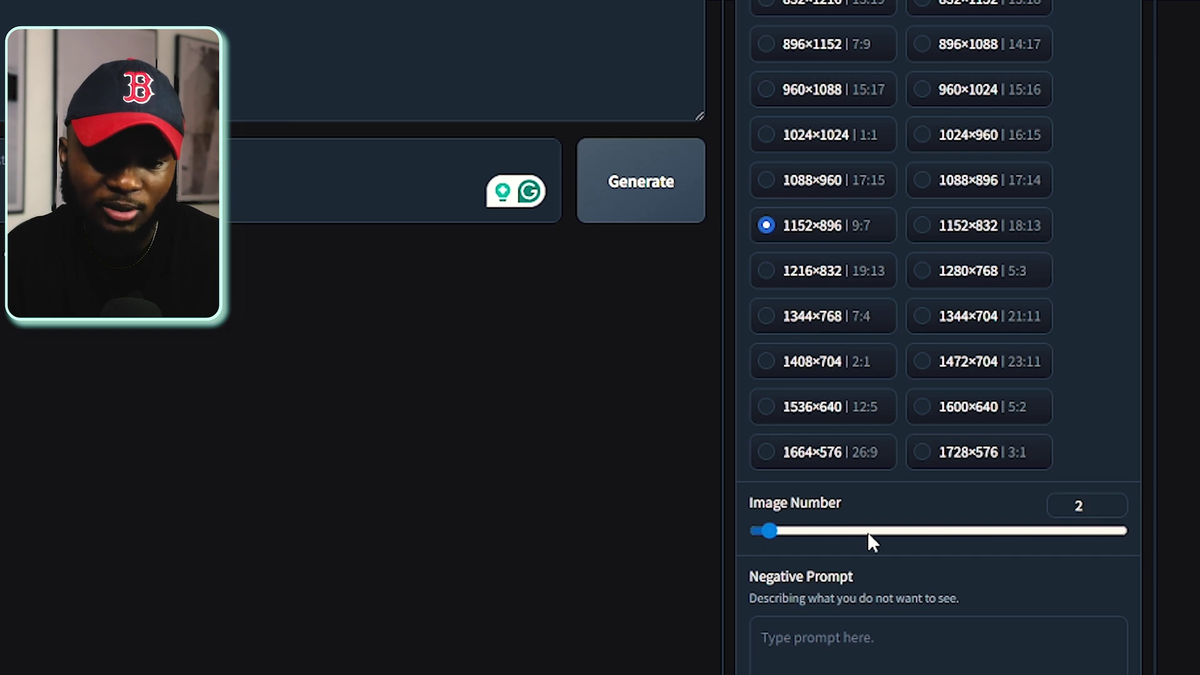
pyautogui.scroll(-3, 869, 533)
pyautogui.click(849, 484)
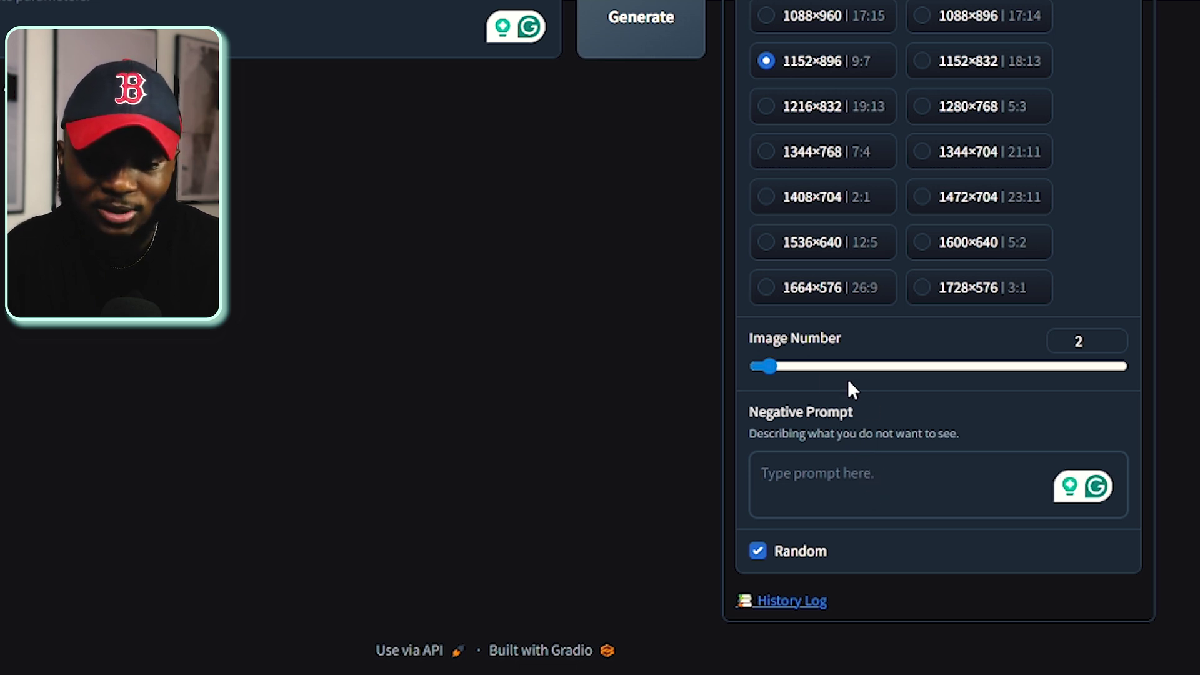
pyautogui.moveTo(775, 368); pyautogui.dragTo(793, 369)
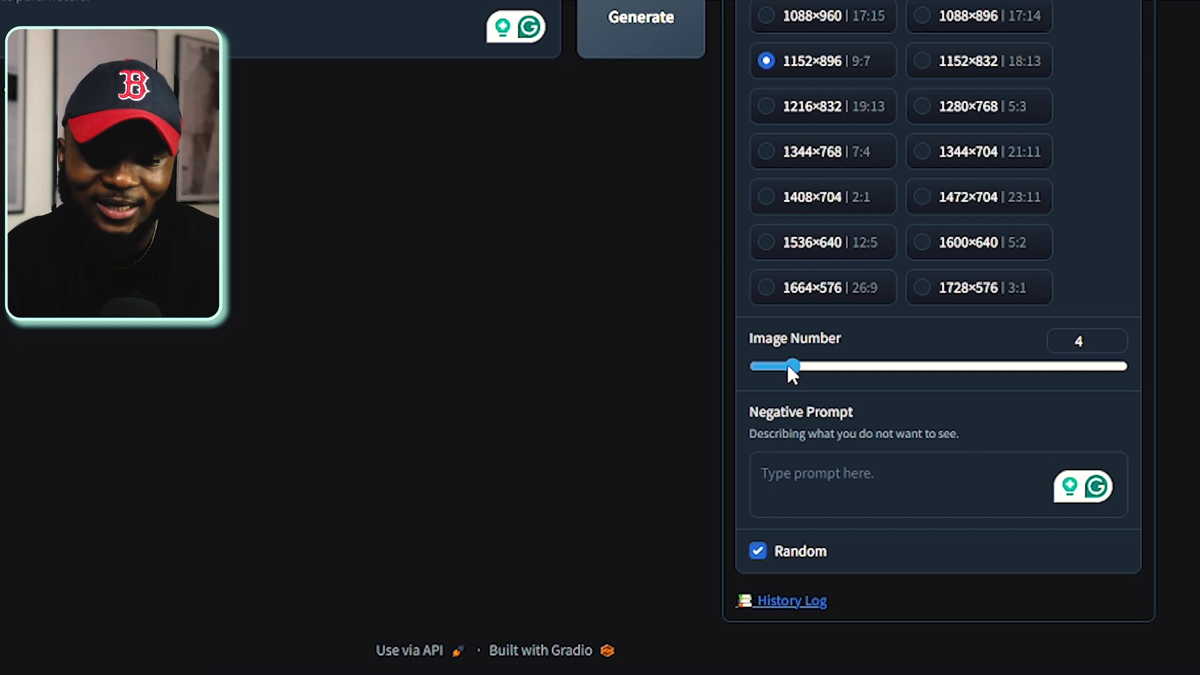
pyautogui.scroll(8, 876, 437)
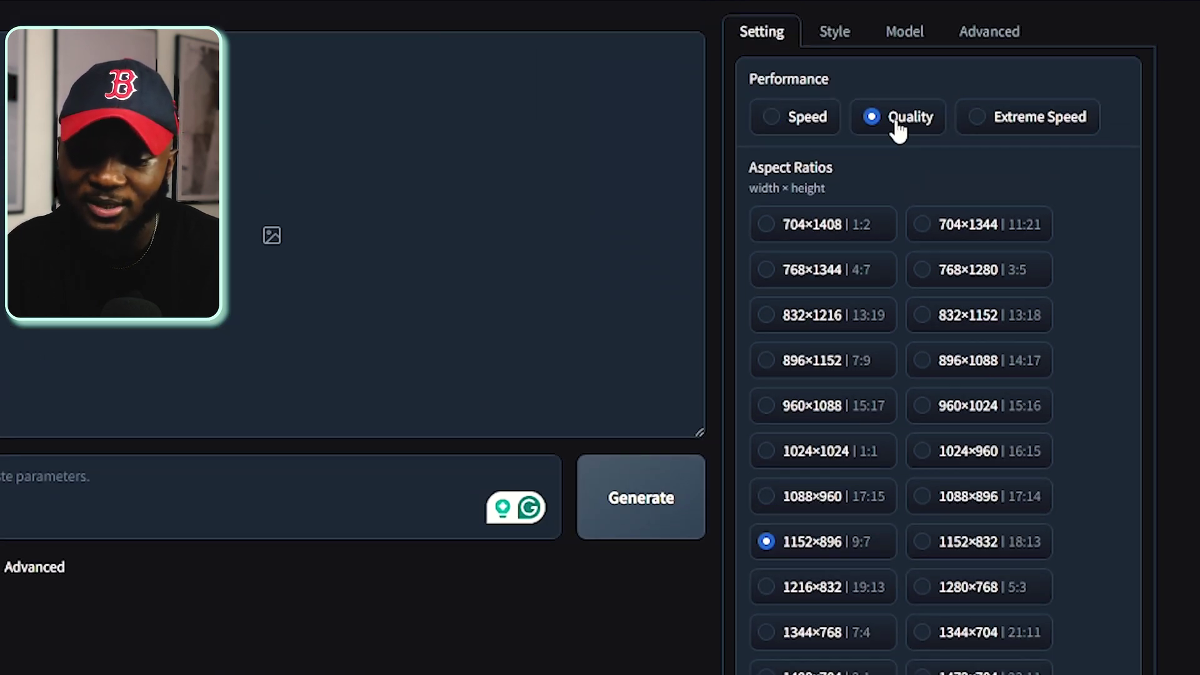
# Add the Fooocus Photograph style, review the Advanced tab, and return to the Setting tab
pyautogui.click(837, 32)
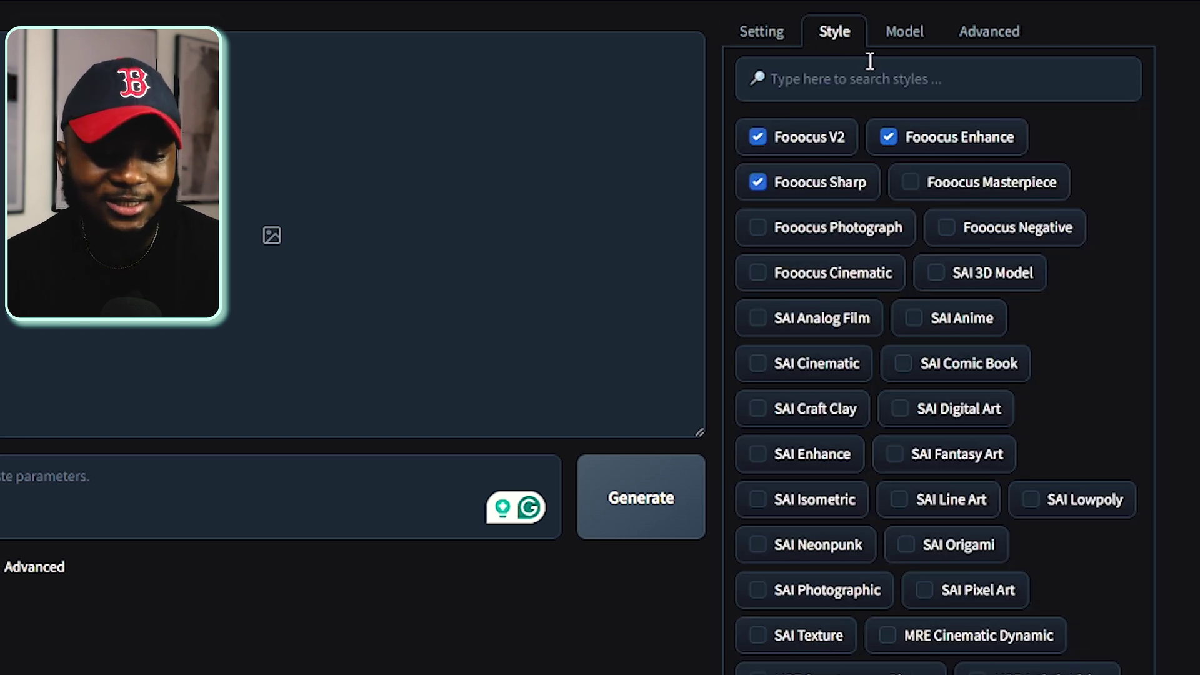
pyautogui.scroll(-15, 911, 330)
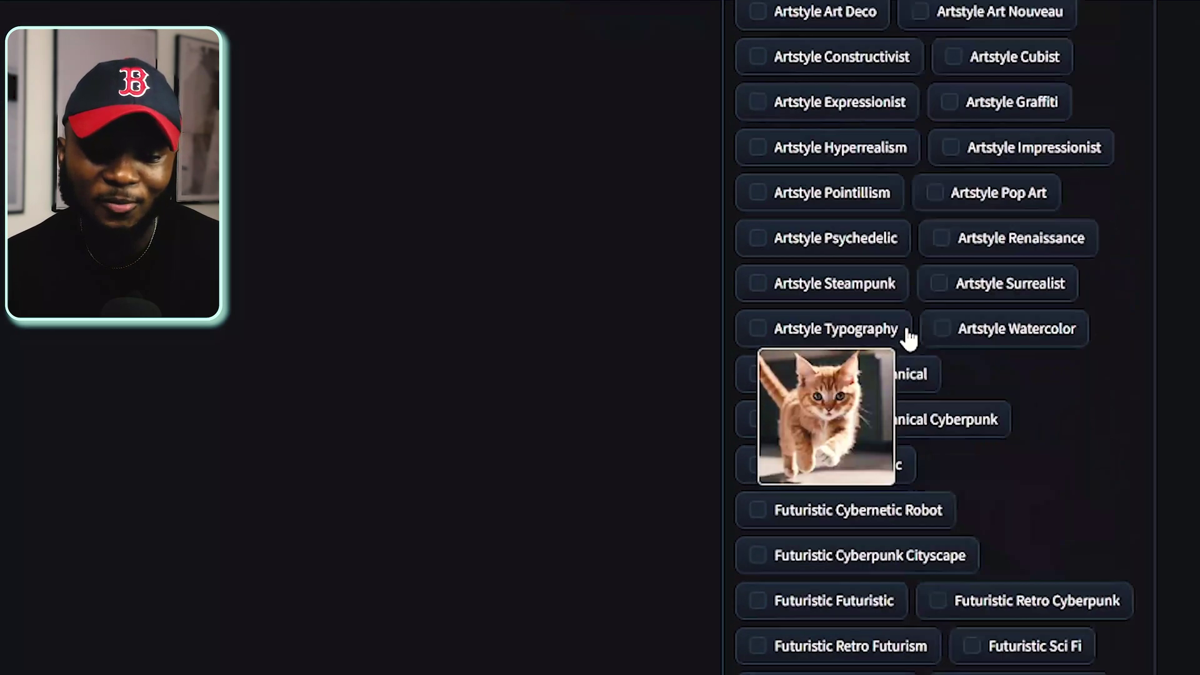
pyautogui.scroll(-15, 908, 338)
pyautogui.scroll(14, 876, 514)
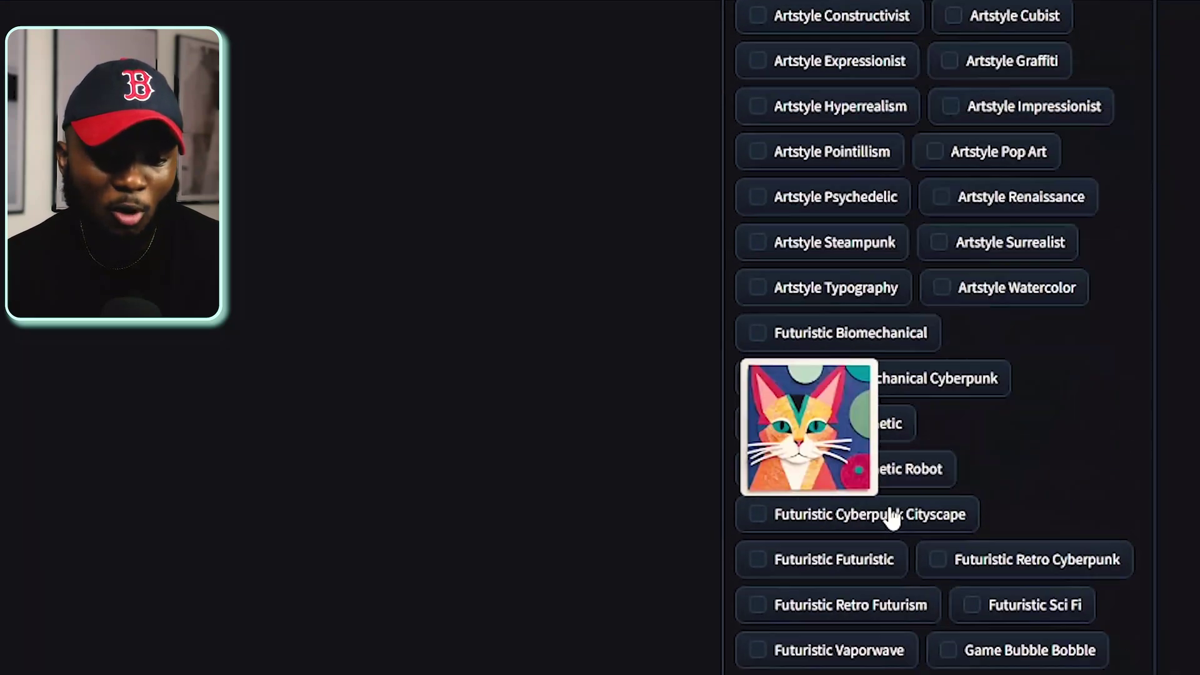
pyautogui.scroll(20, 913, 510)
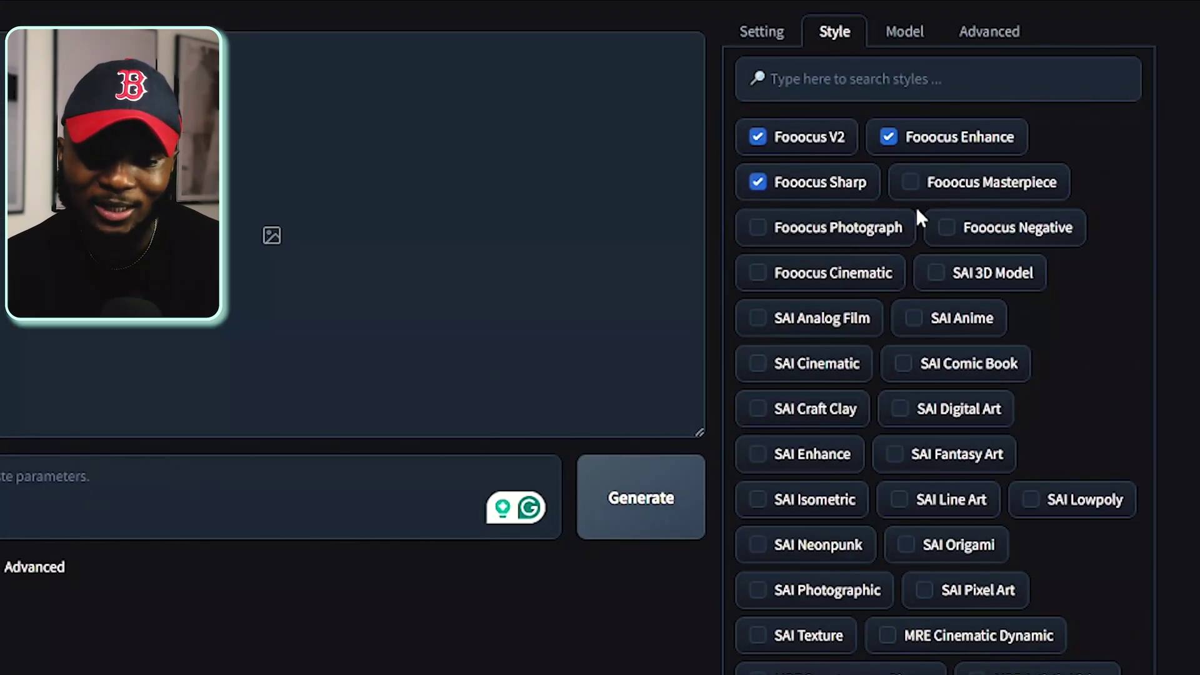
pyautogui.click(830, 231)
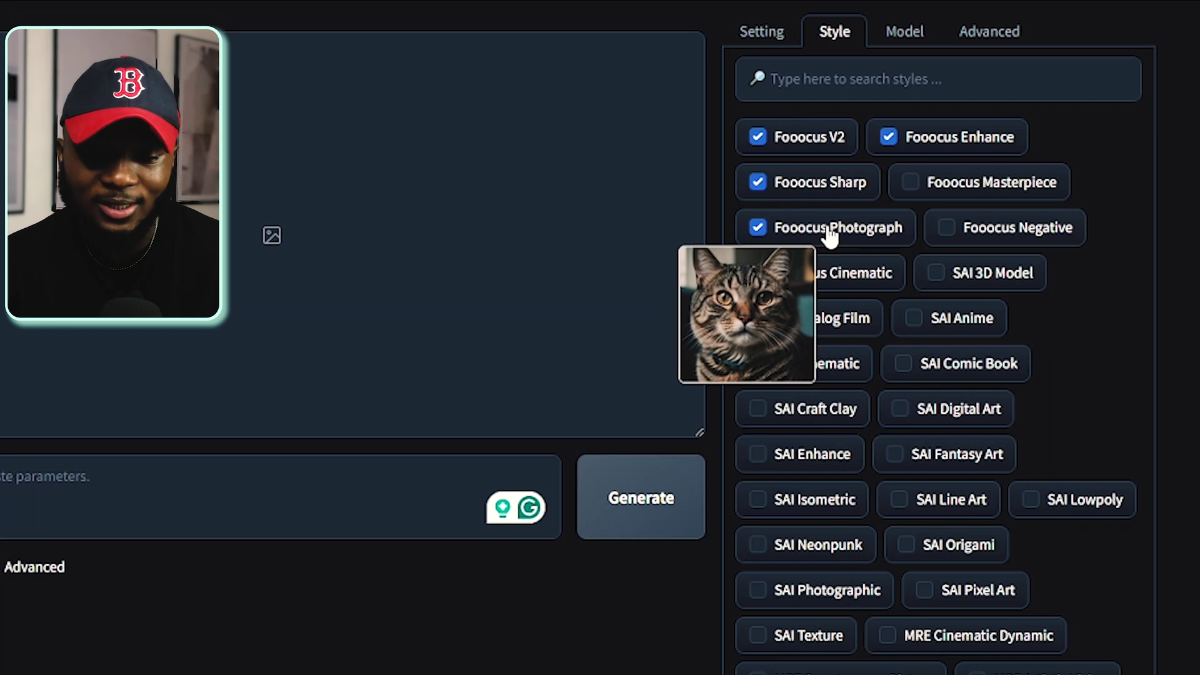
pyautogui.click(999, 33)
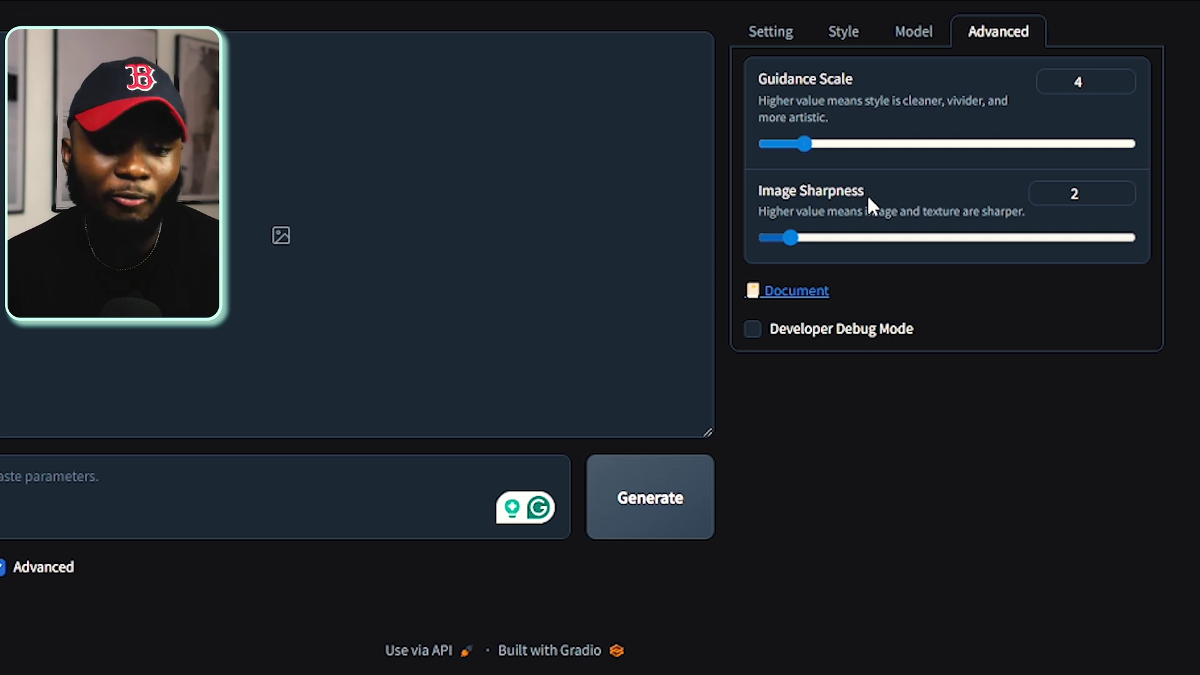
pyautogui.click(785, 49)
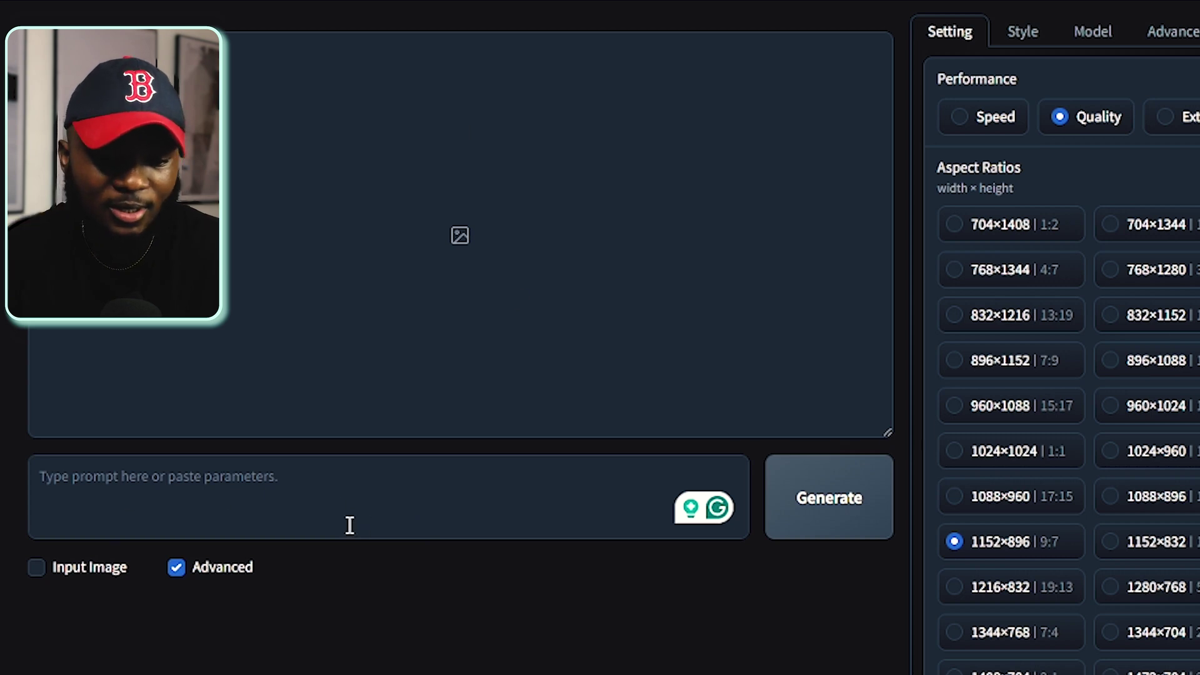
# Generate images from the prompt 'a young beautiful dark skin girl with blonde braids and a dimple, realistic'
pyautogui.click(177, 489)
pyautogui.write('a young beautiful dark skin girl with blo')
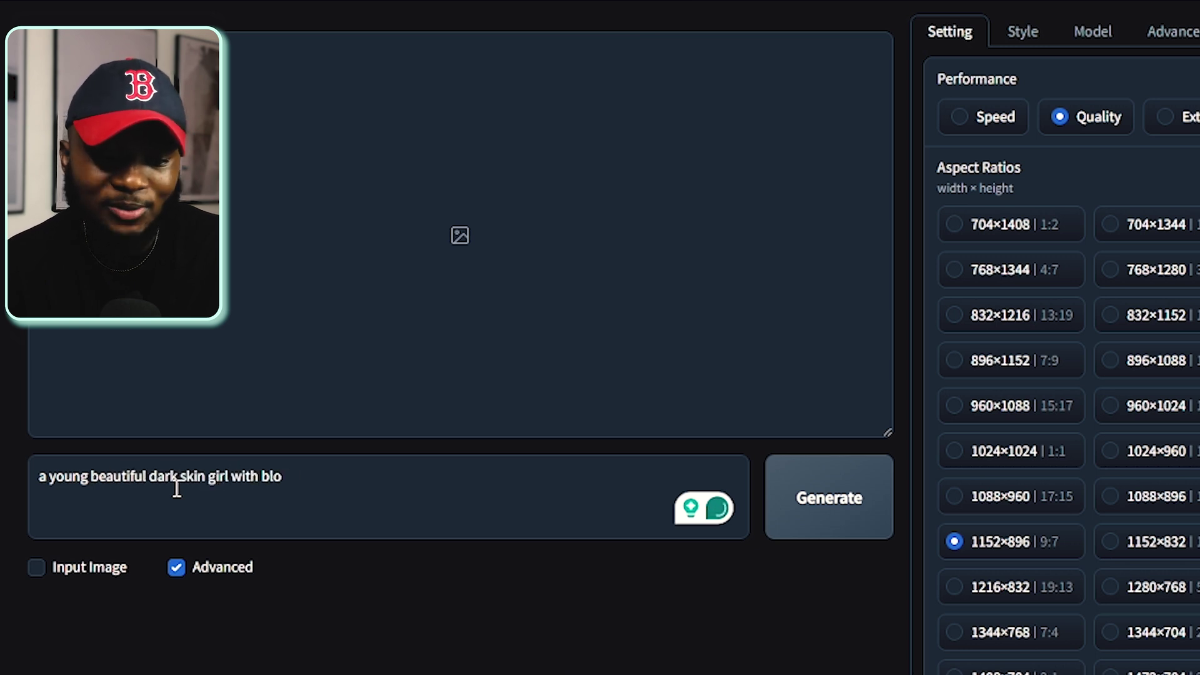
pyautogui.write('mple, realistic')
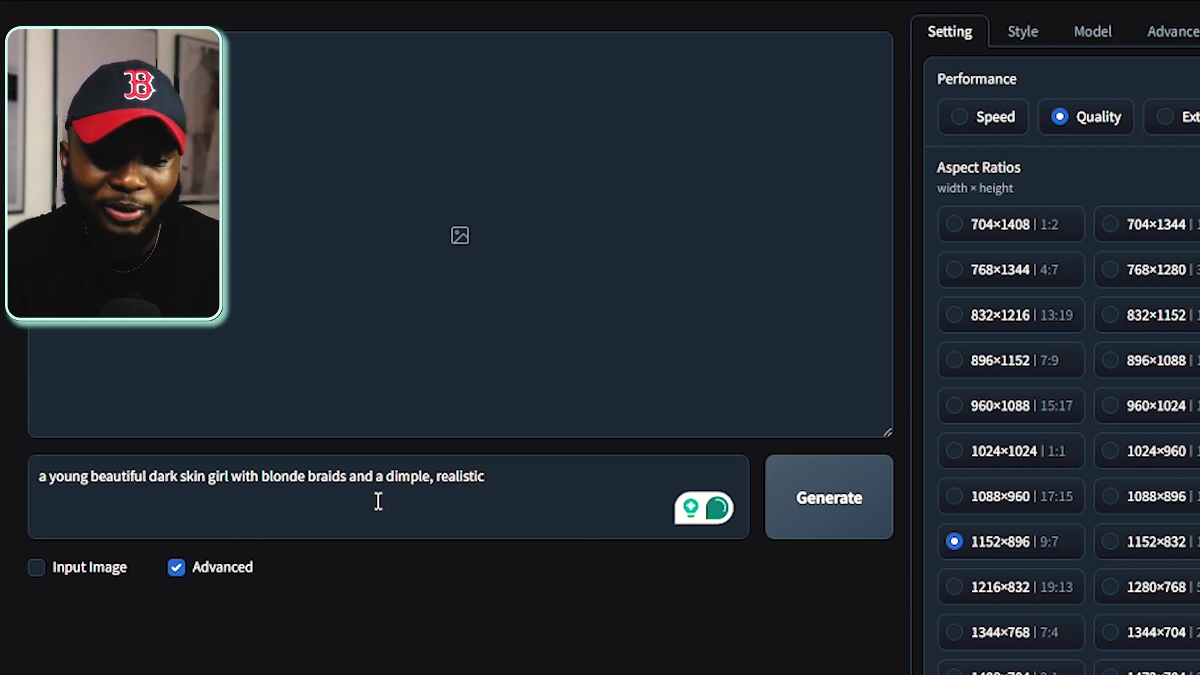
pyautogui.click(836, 515)
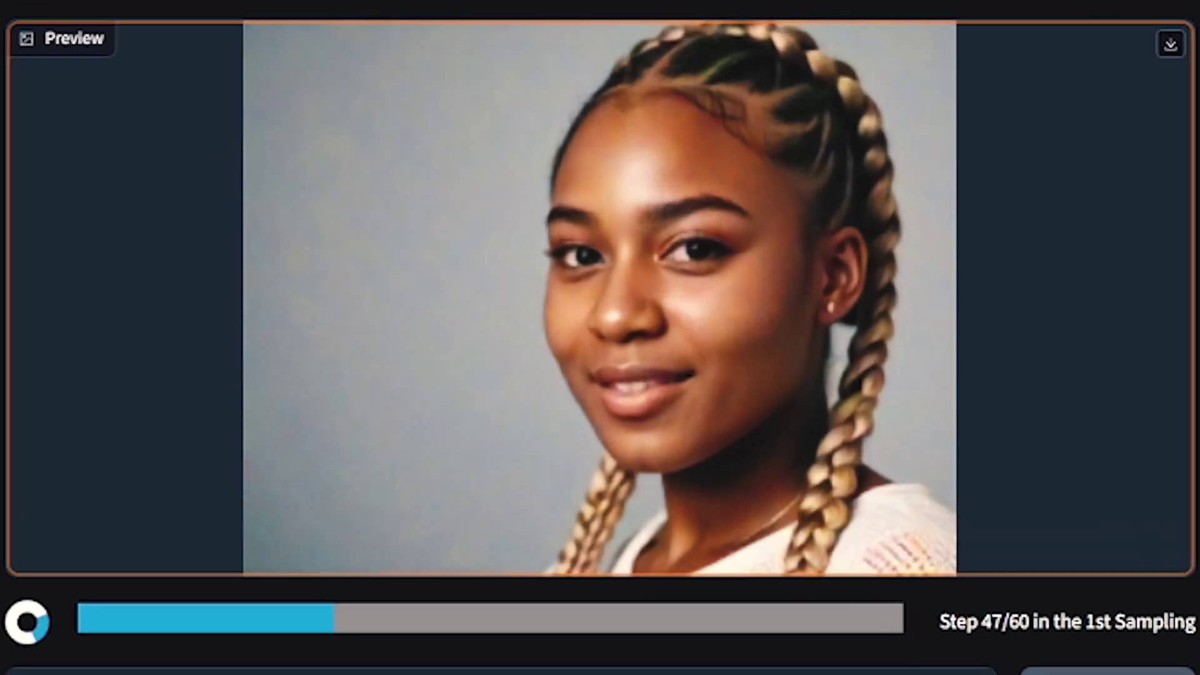
# Skip the first sampling pass and view each of the four finished portraits
pyautogui.click(1027, 636)
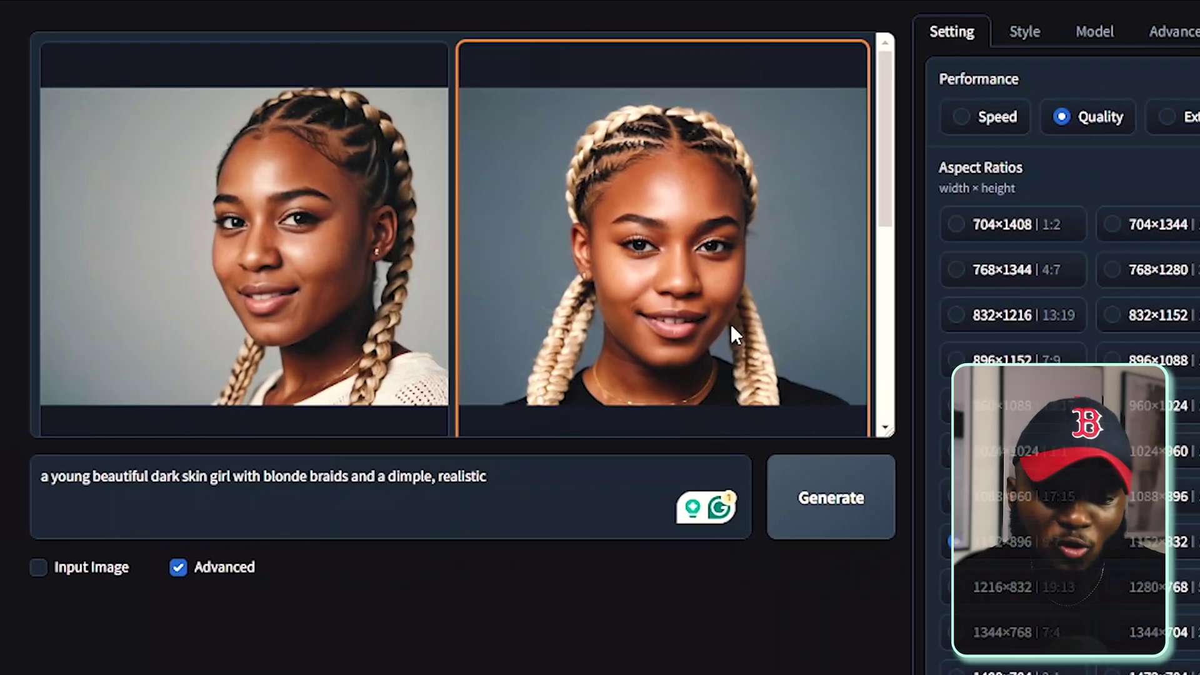
pyautogui.click(392, 414)
pyautogui.click(437, 419)
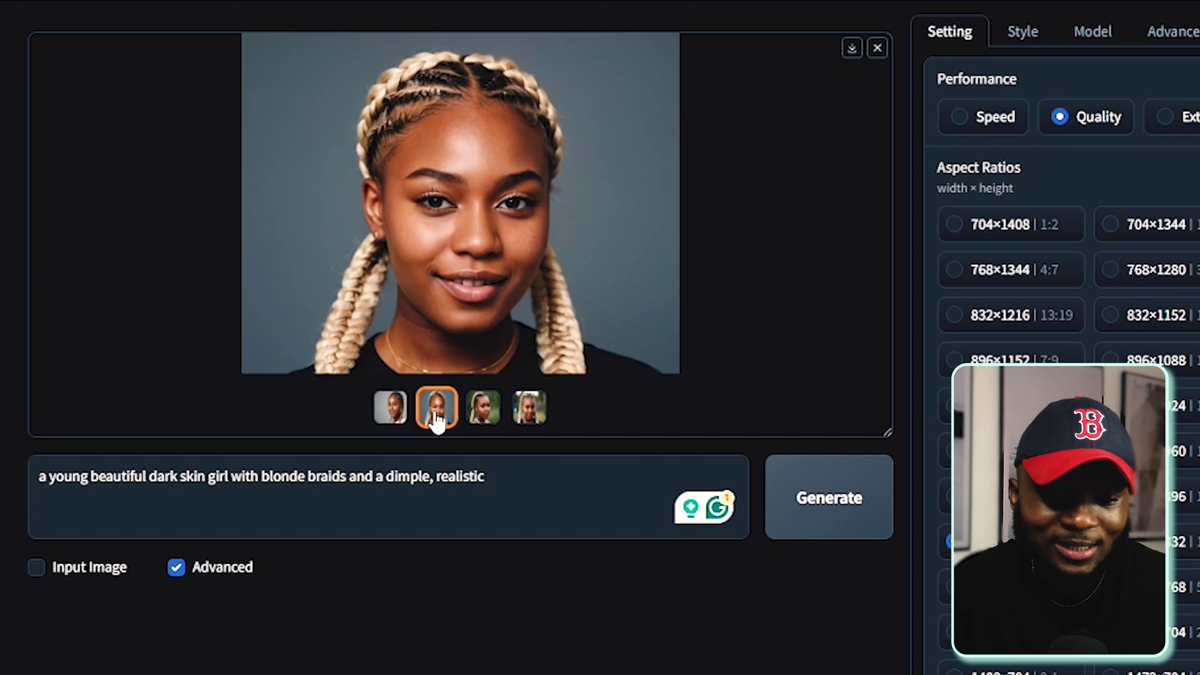
pyautogui.click(470, 423)
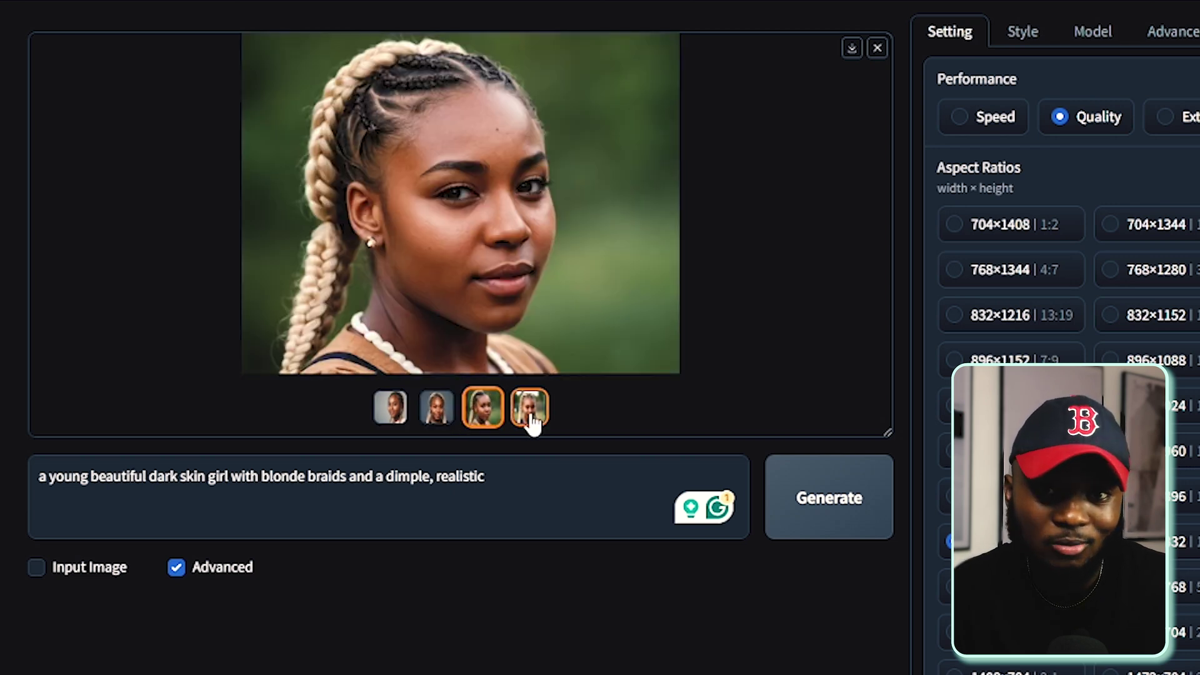
pyautogui.click(530, 418)
# Choose the second portrait, enable Input Image, and drag it into the Image Prompt slot
pyautogui.click(450, 417)
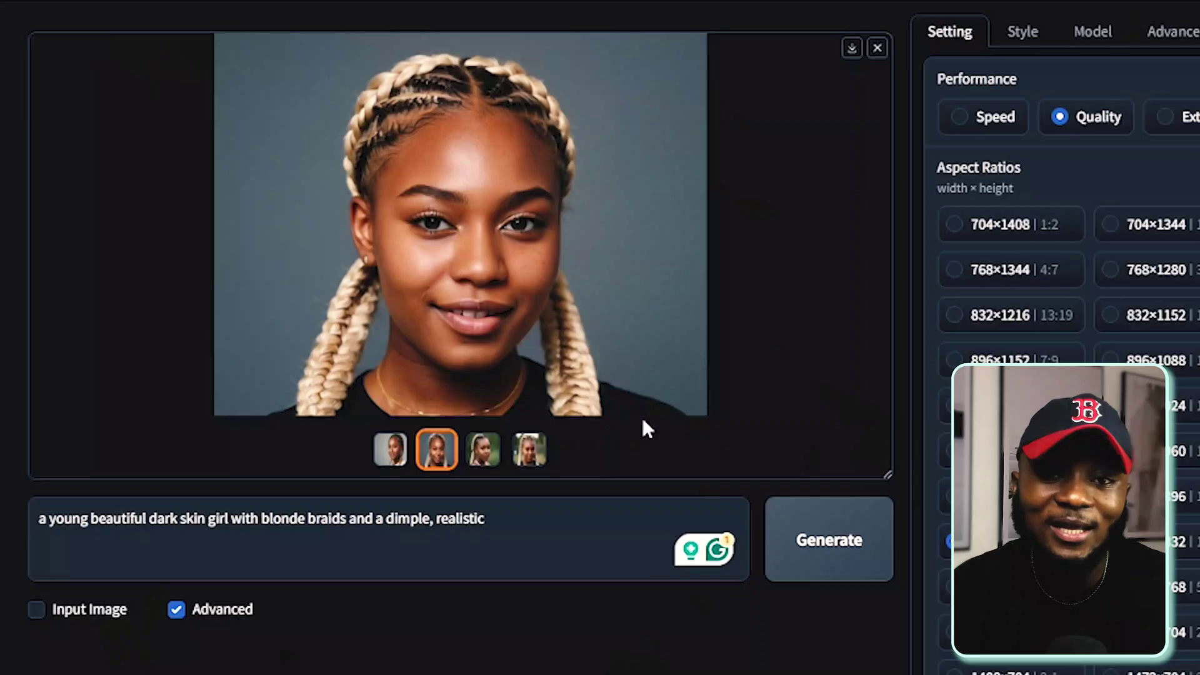
pyautogui.scroll(-2, 643, 423)
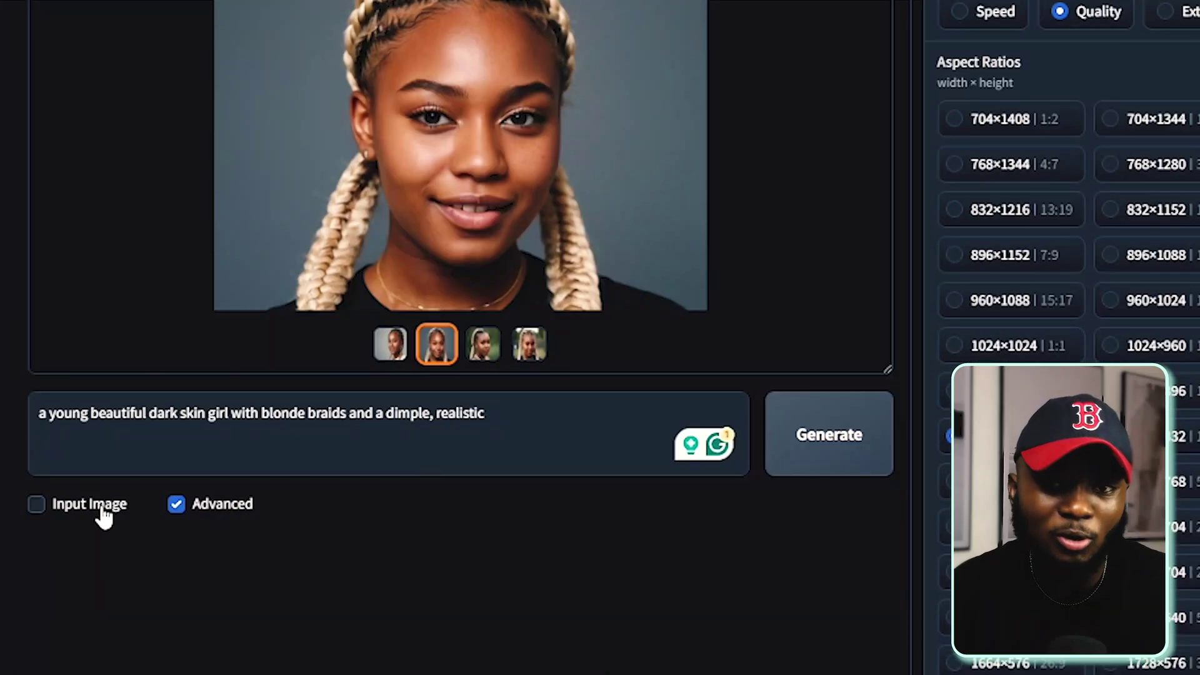
pyautogui.scroll(-6, 104, 516)
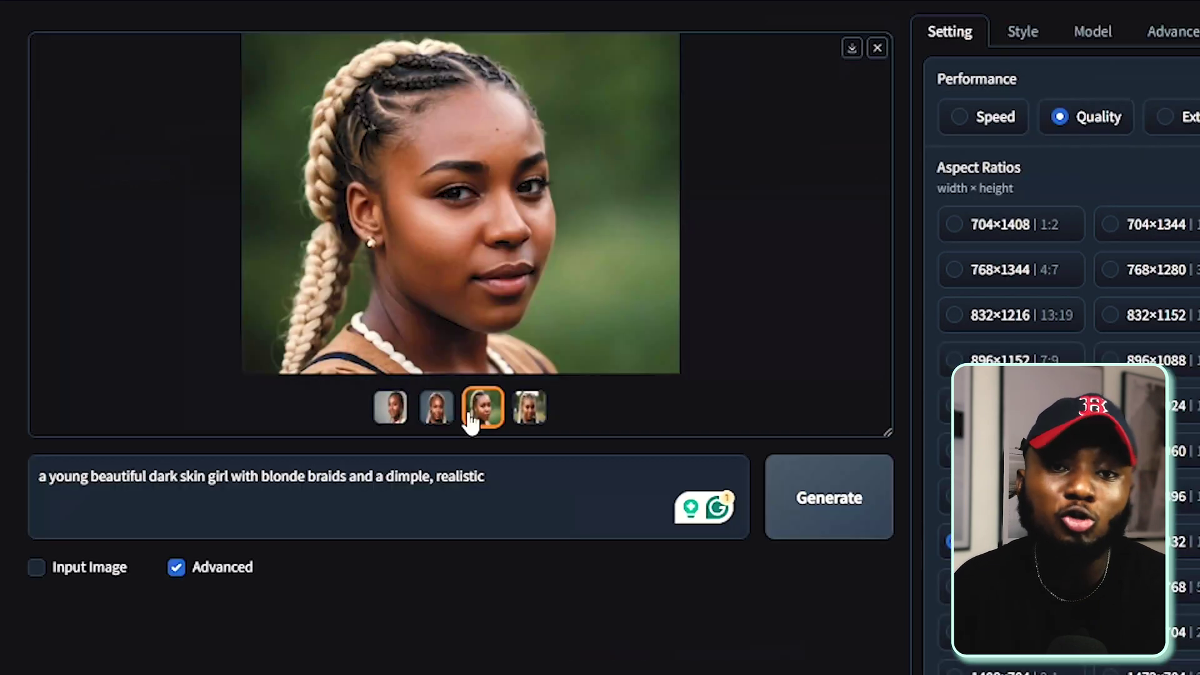
pyautogui.click(531, 418)
pyautogui.click(393, 417)
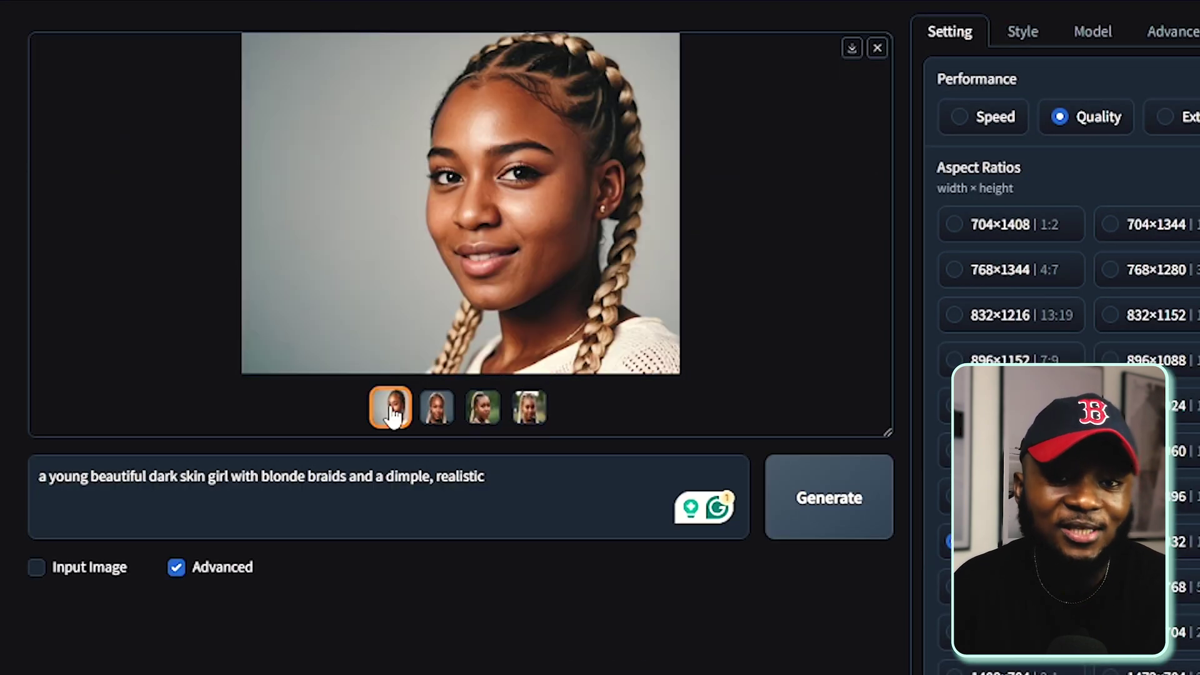
pyautogui.click(438, 418)
pyautogui.click(36, 567)
pyautogui.moveTo(465, 238); pyautogui.dragTo(319, 630)
# Set the image prompt to FaceSwap with Stop At 0.9 and Weight 0.75, then generate
pyautogui.scroll(-5, 318, 629)
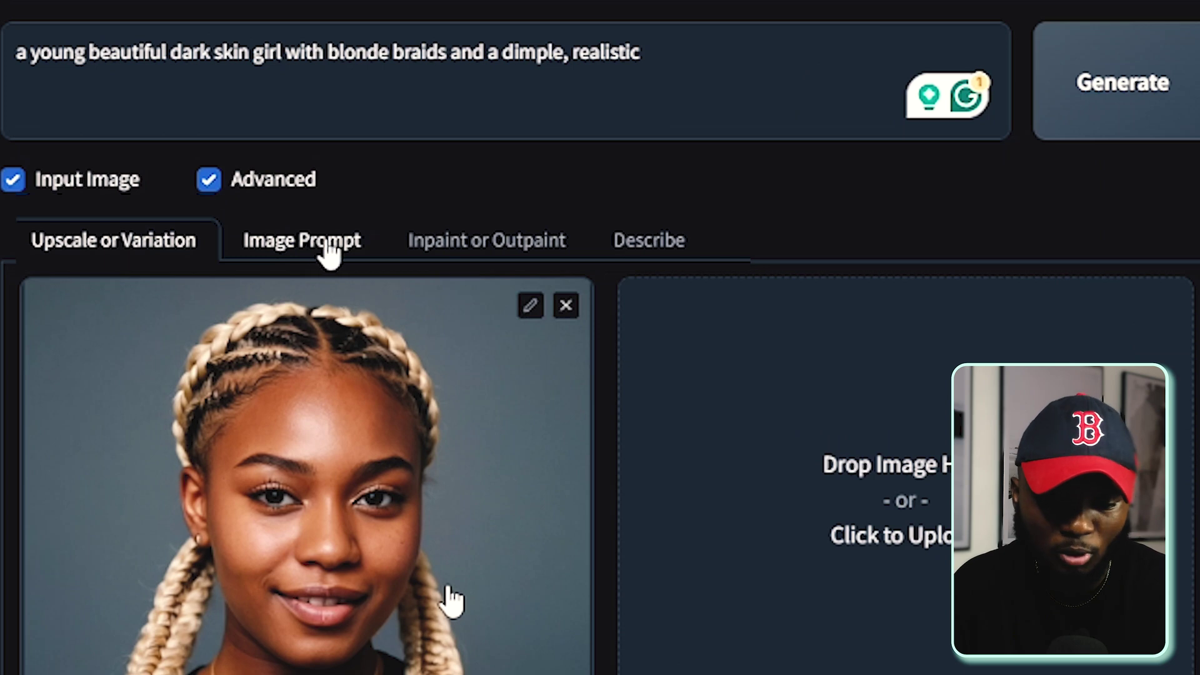
pyautogui.click(328, 250)
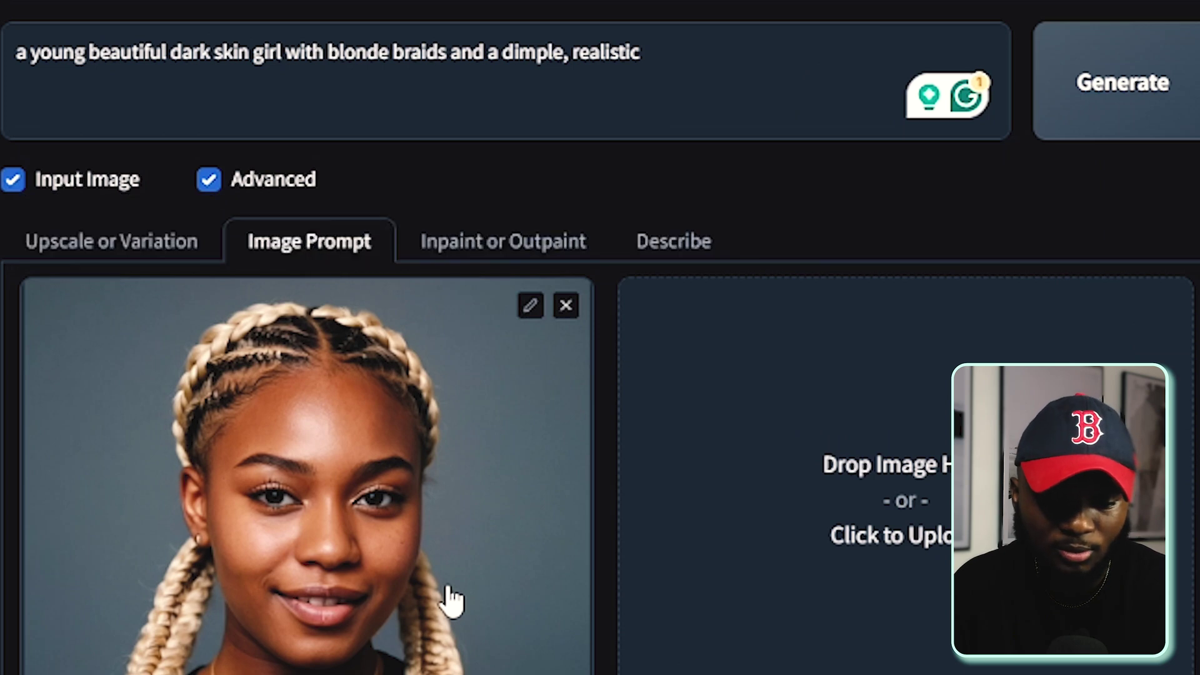
pyautogui.scroll(-6, 344, 523)
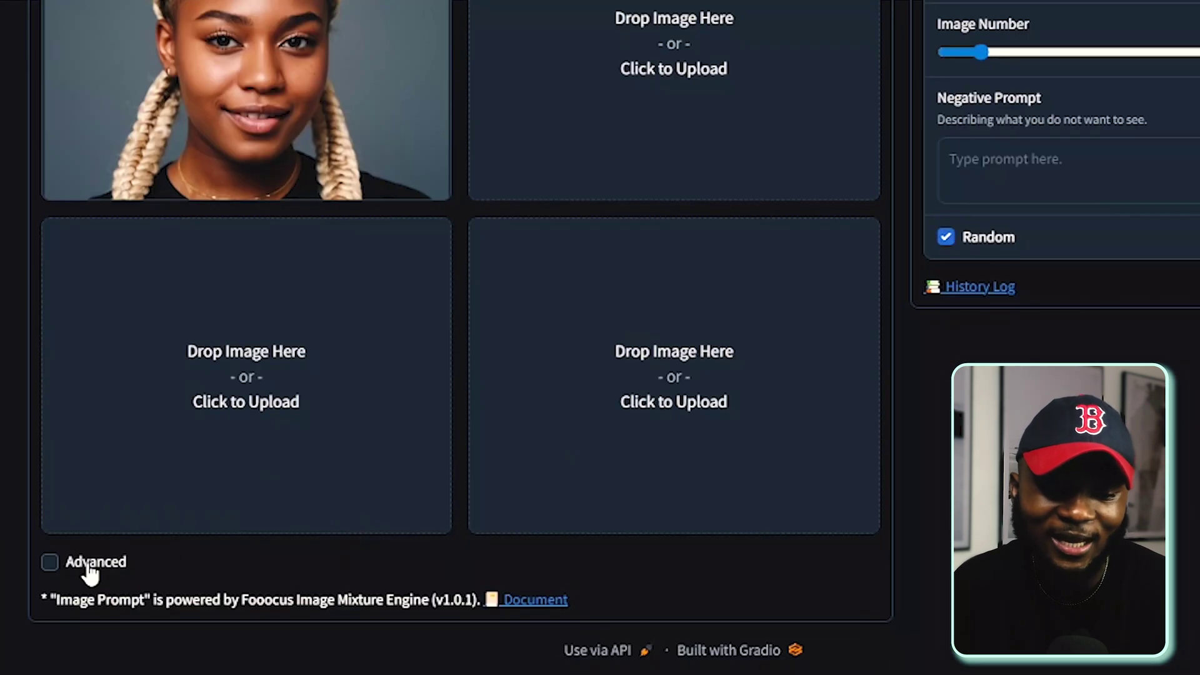
pyautogui.click(99, 564)
pyautogui.scroll(-2, 117, 591)
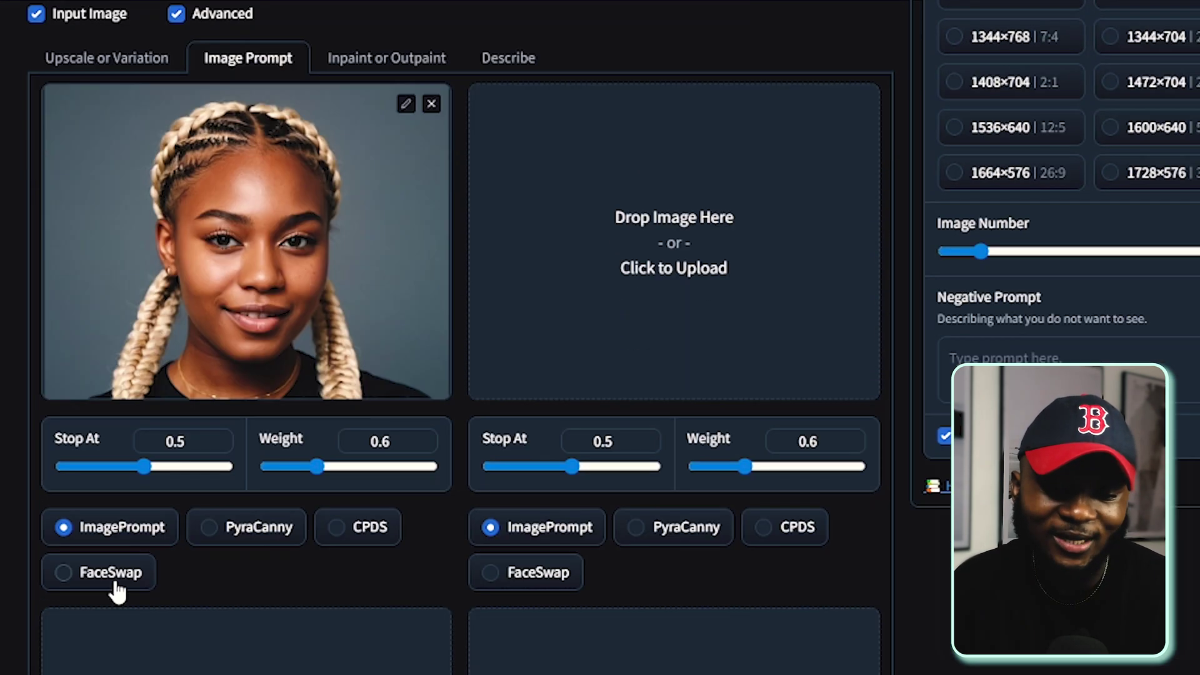
pyautogui.scroll(4, 590, 343)
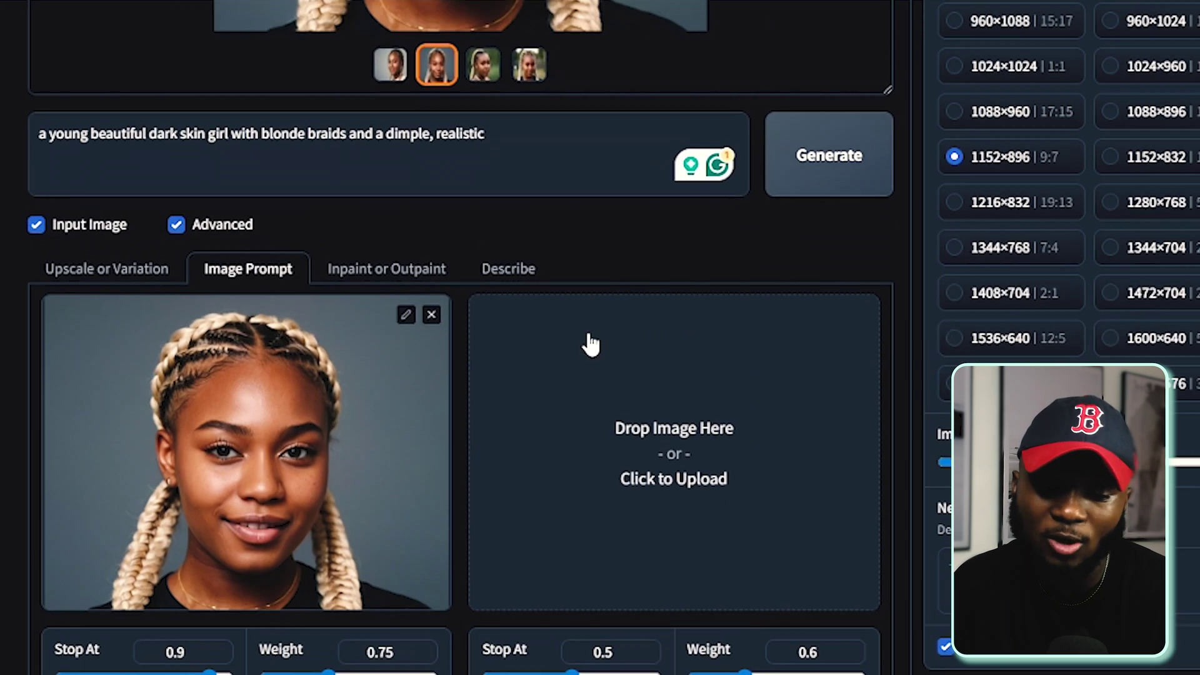
pyautogui.click(847, 154)
pyautogui.scroll(6, 800, 272)
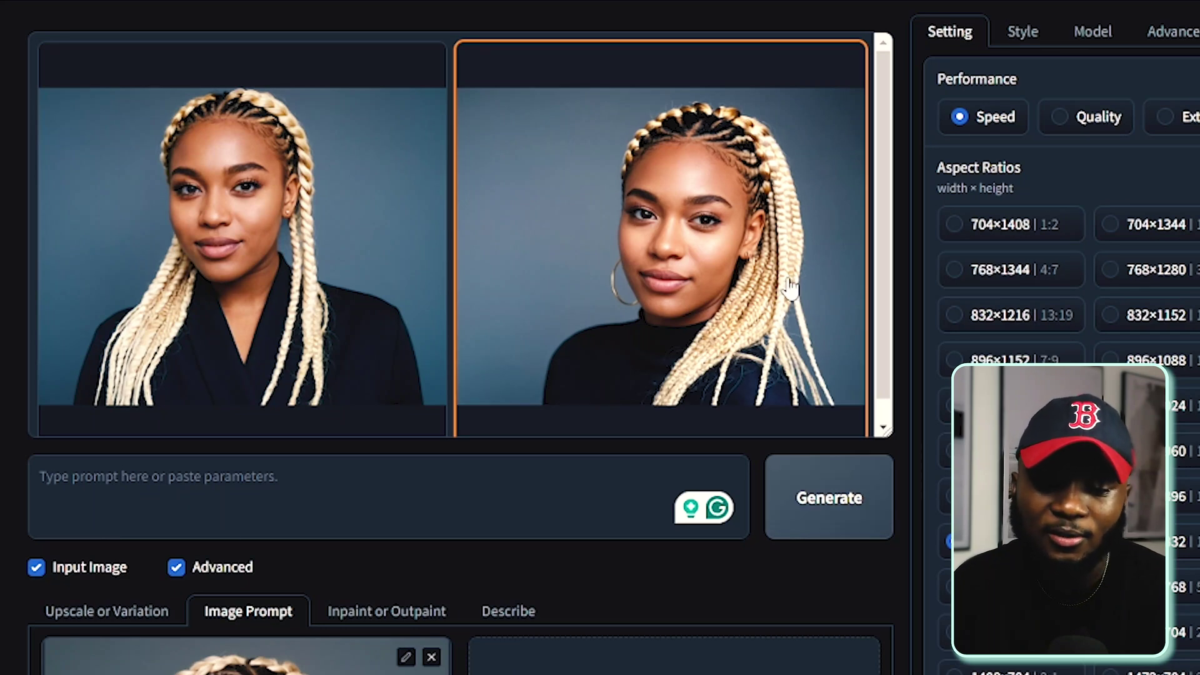
# View both new portraits, then drag the black box-braids reference photo into the second Image Prompt slot
pyautogui.click(253, 256)
pyautogui.click(485, 410)
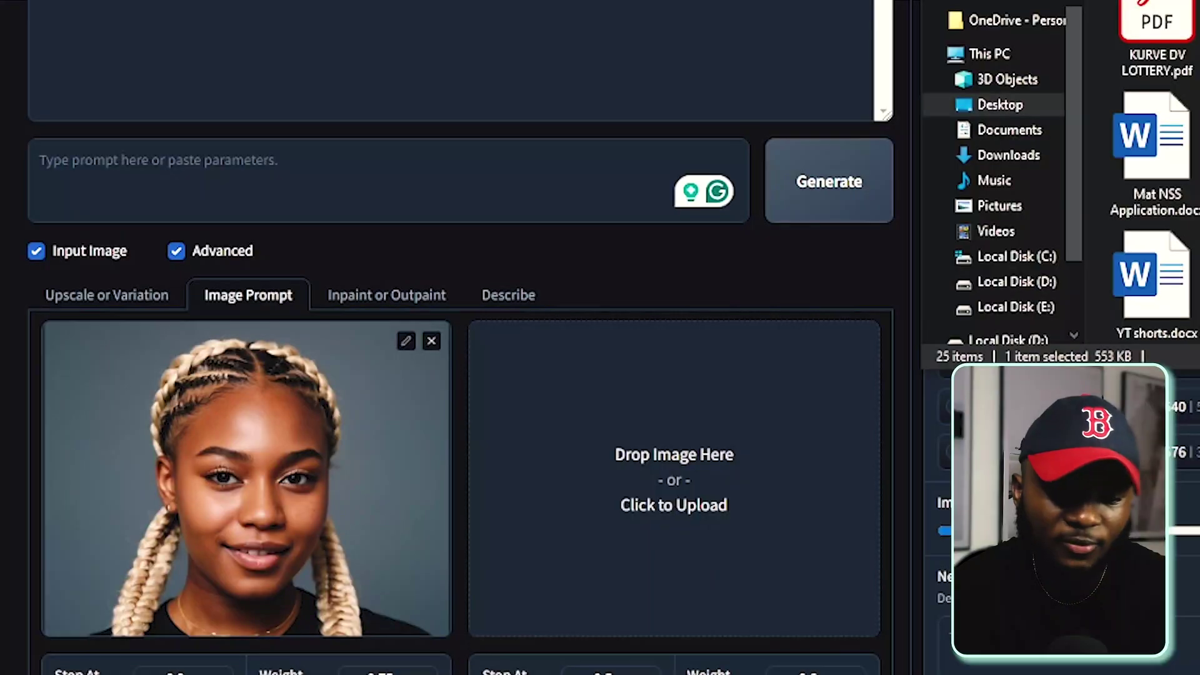
pyautogui.moveTo(1147, 294); pyautogui.dragTo(713, 447)
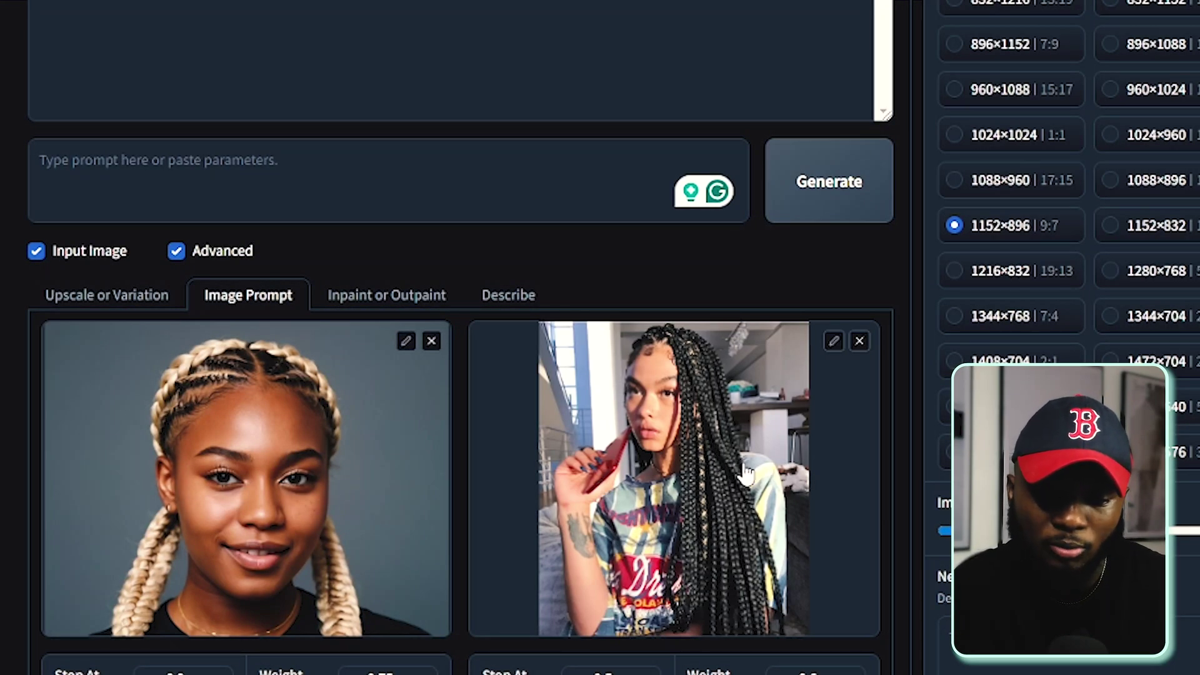
# Set the second image prompt to PyraCanny and generate using both image prompts
pyautogui.scroll(-3, 731, 465)
pyautogui.click(690, 554)
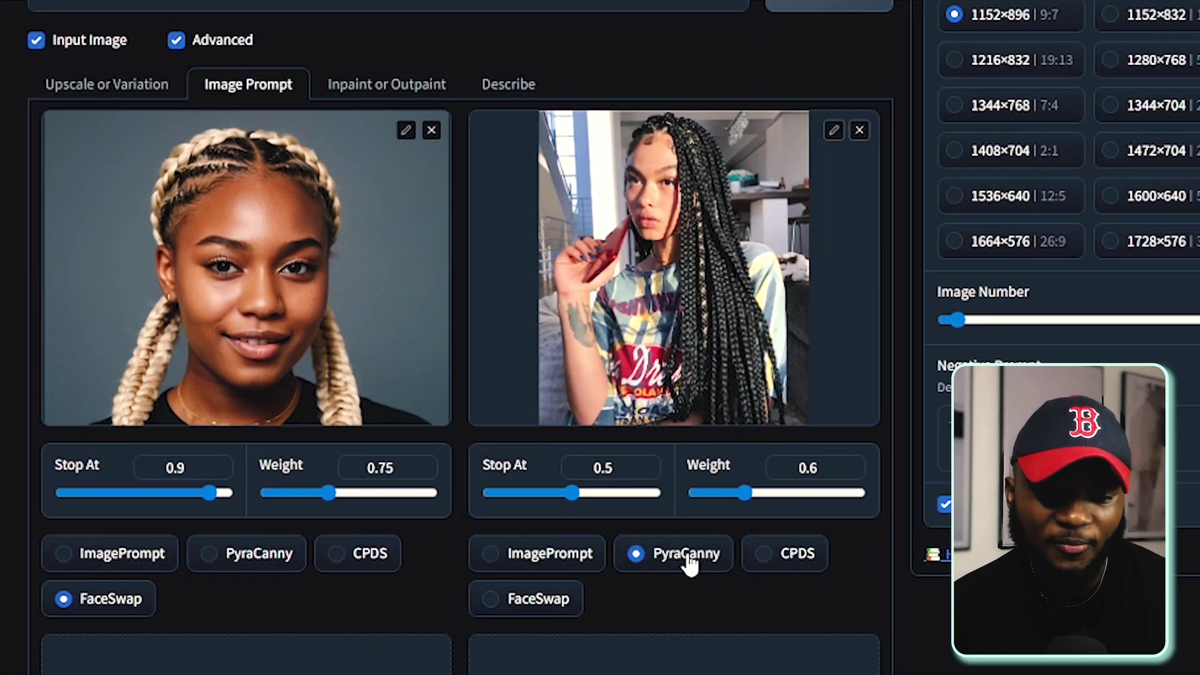
pyautogui.scroll(5, 697, 563)
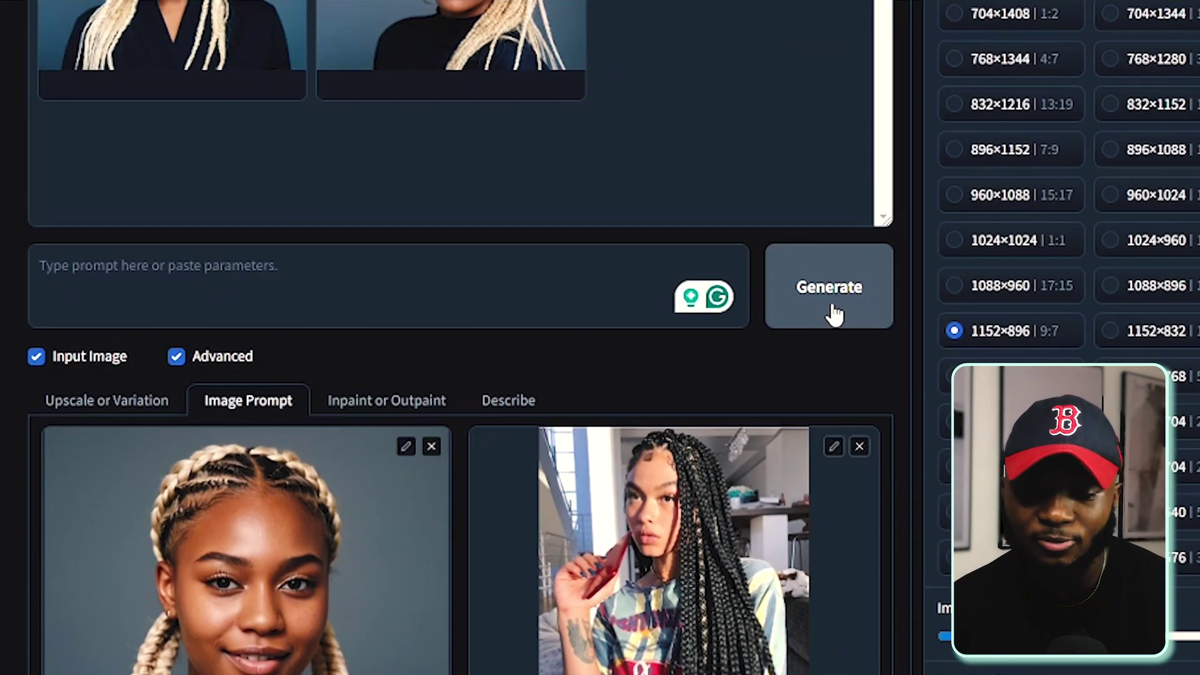
pyautogui.click(840, 309)
pyautogui.scroll(3, 813, 371)
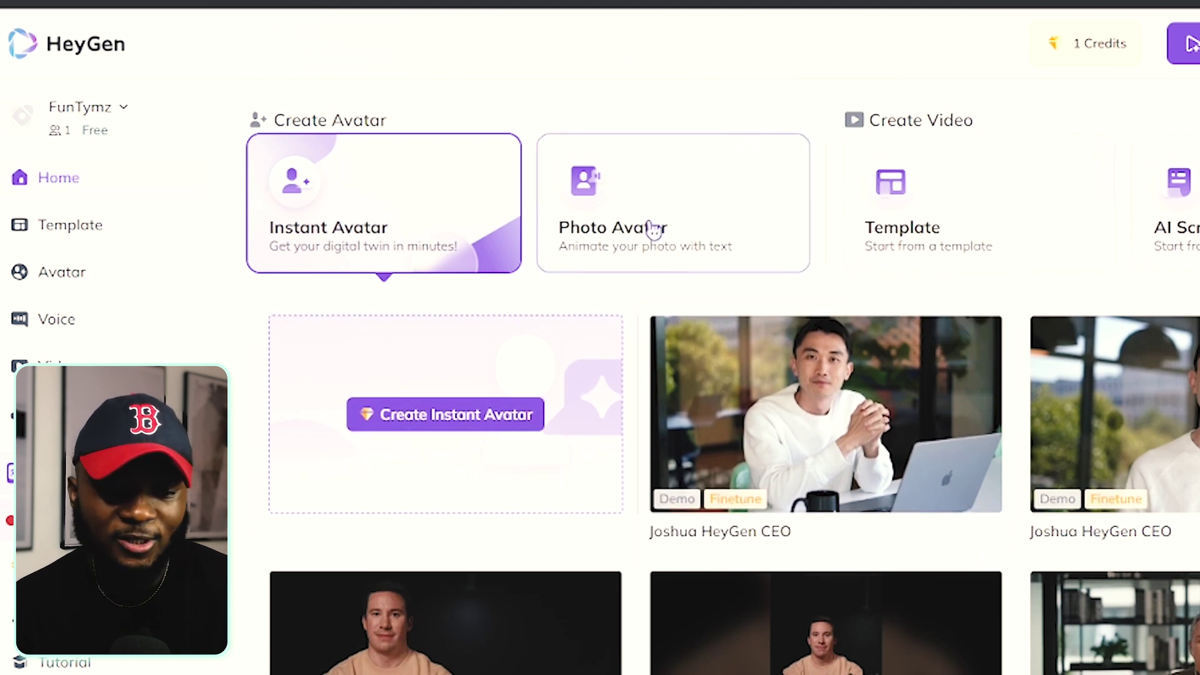
# Upload the image (1) portrait from Downloads as a HeyGen talking photo
pyautogui.click(646, 252)
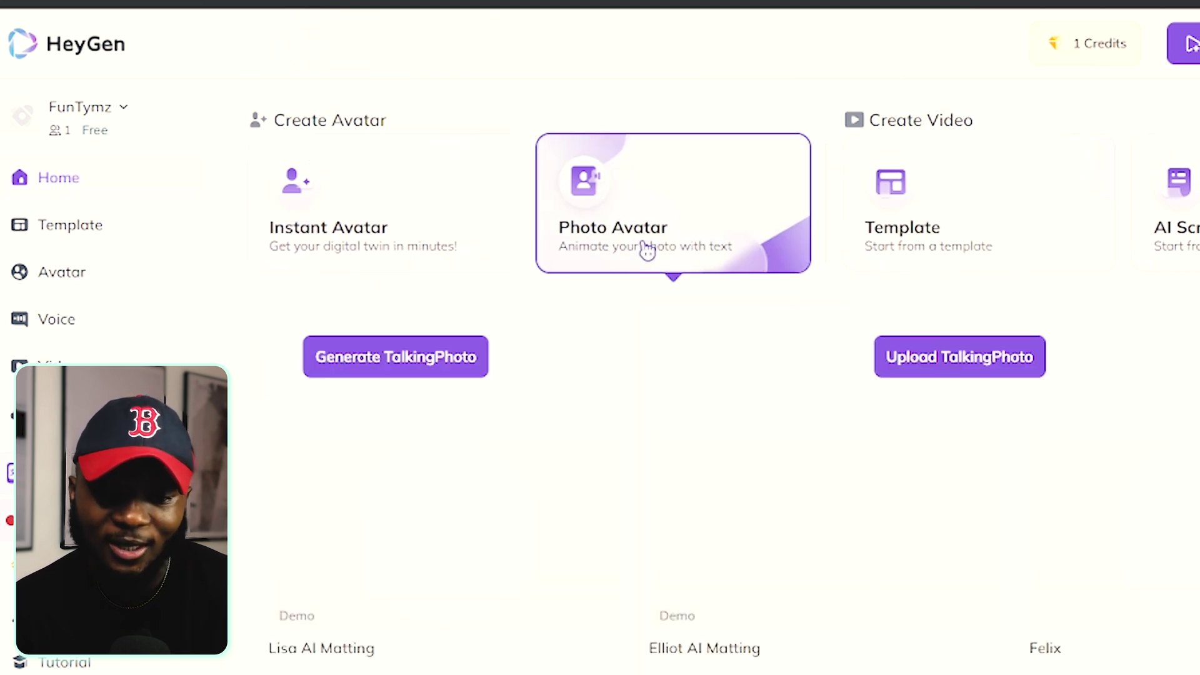
pyautogui.click(944, 371)
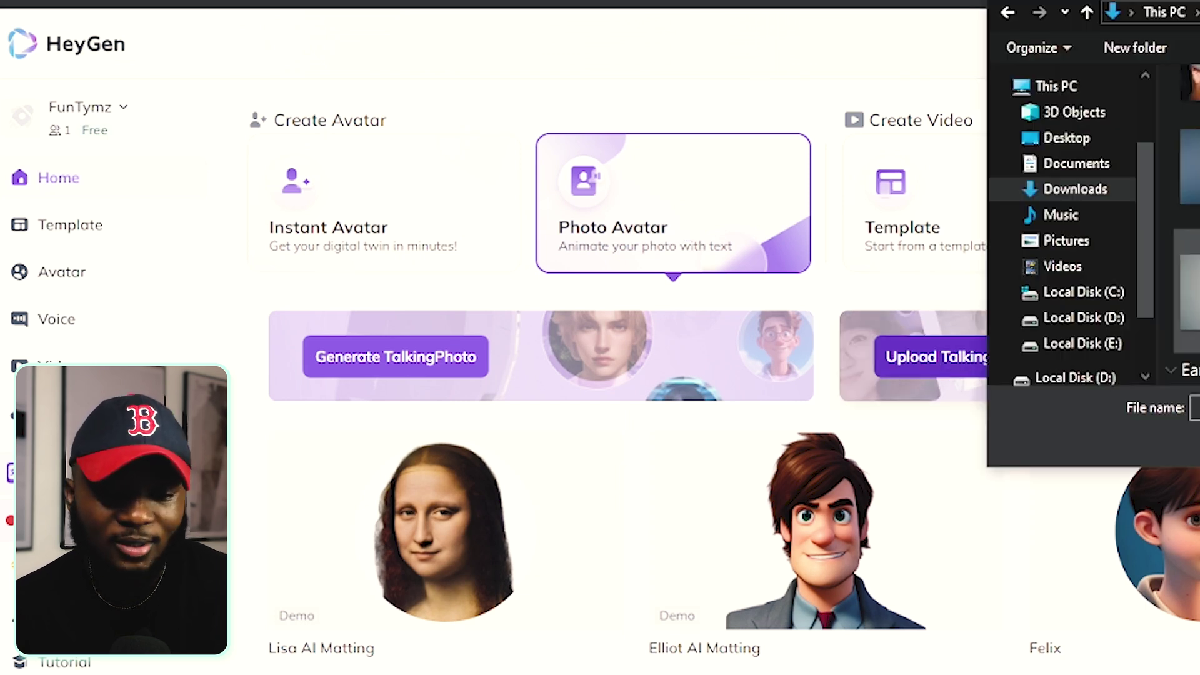
pyautogui.click(1025, 290)
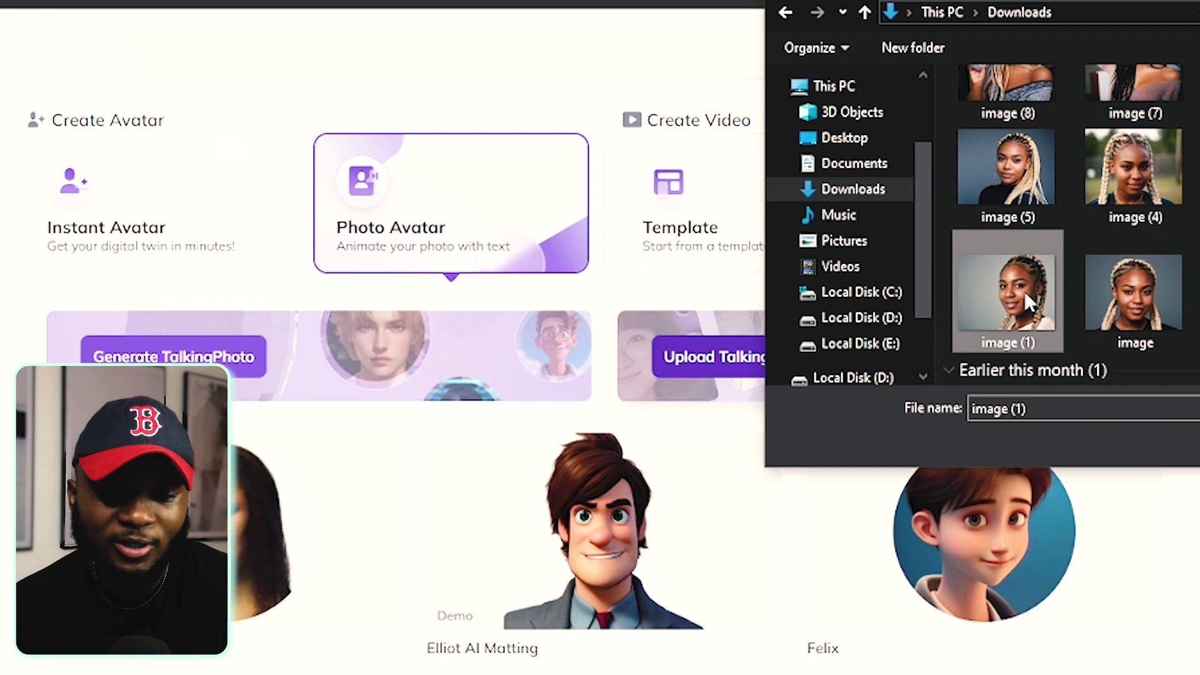
pyautogui.doubleClick(1021, 295)
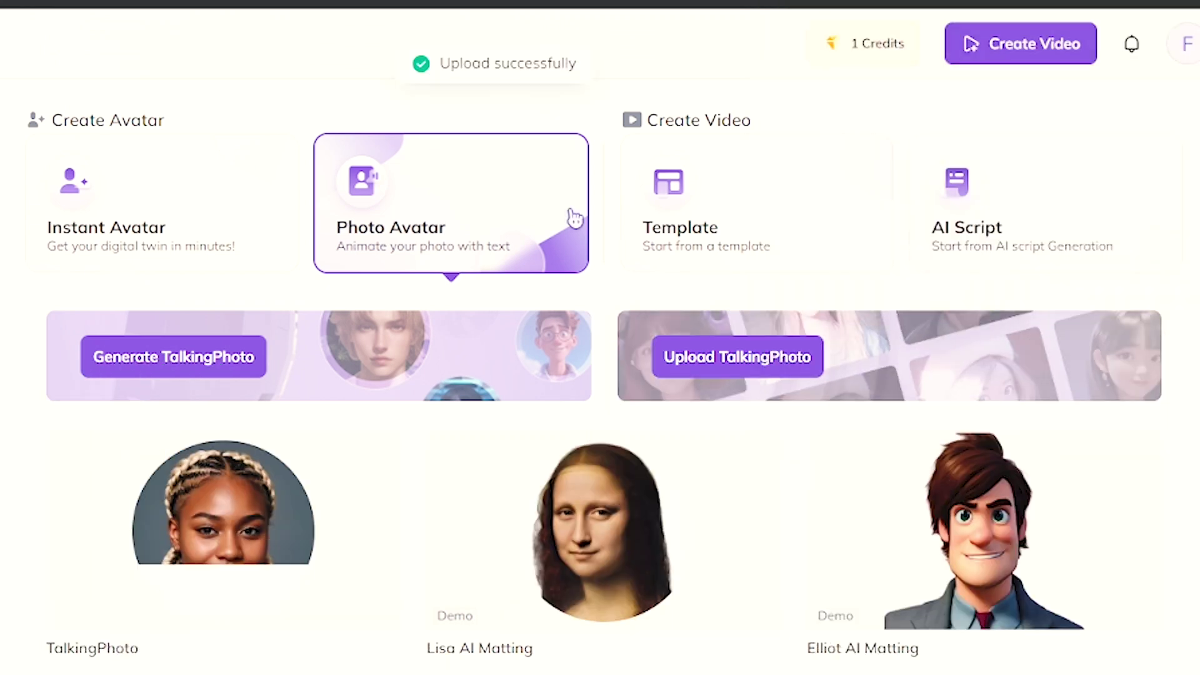
# Open the new braided-hair talking photo and start a video with it
pyautogui.moveTo(209, 554)
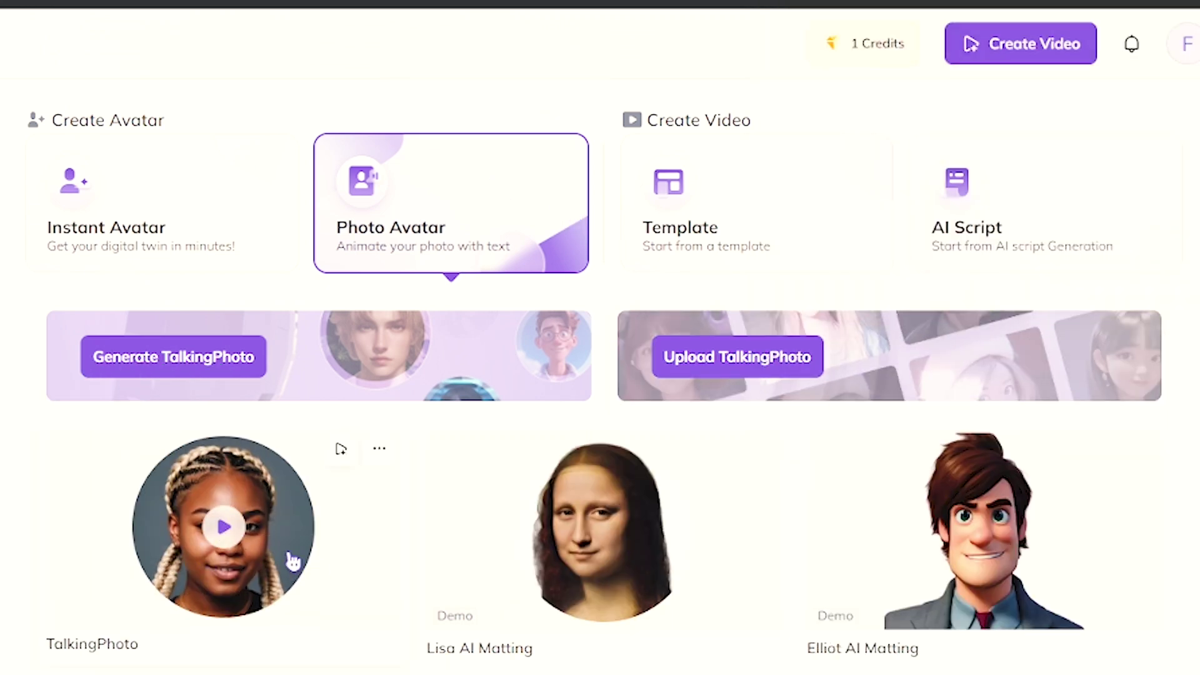
pyautogui.click(246, 541)
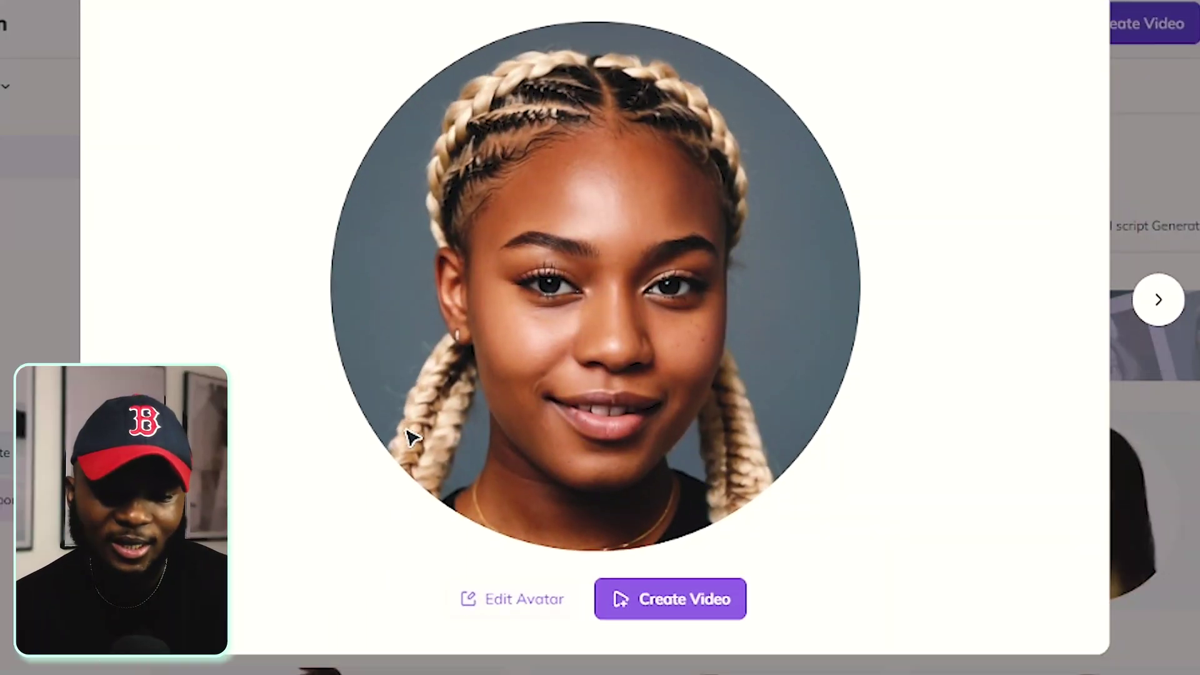
pyautogui.click(679, 604)
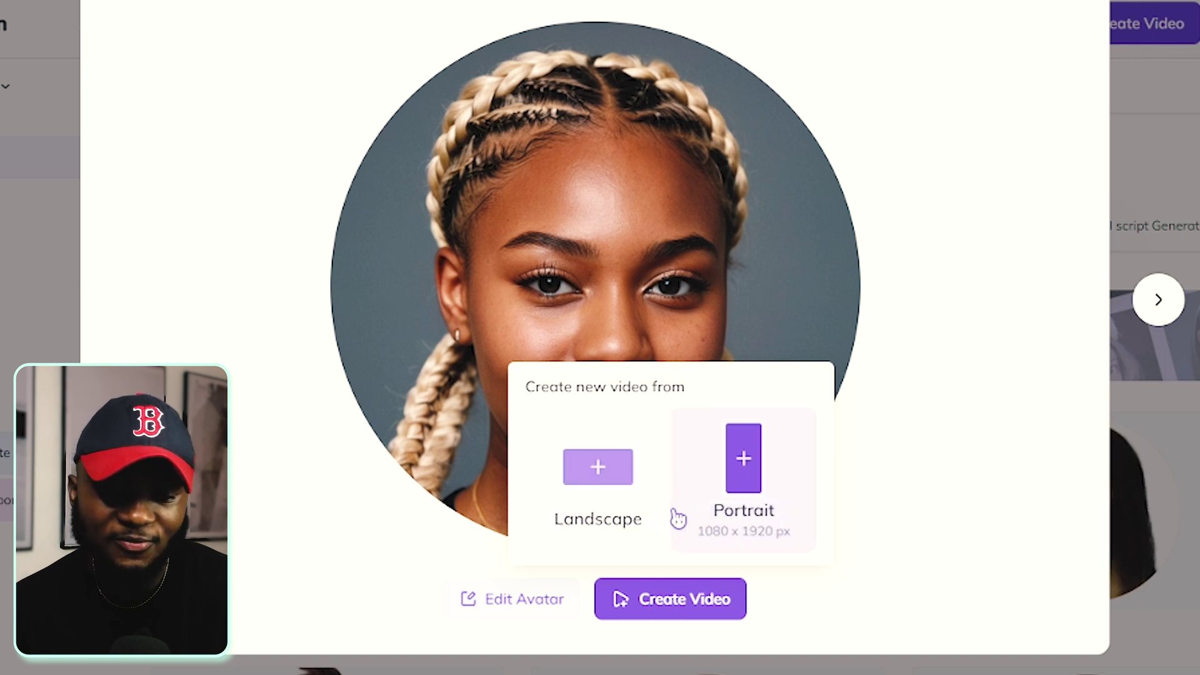
pyautogui.click(723, 497)
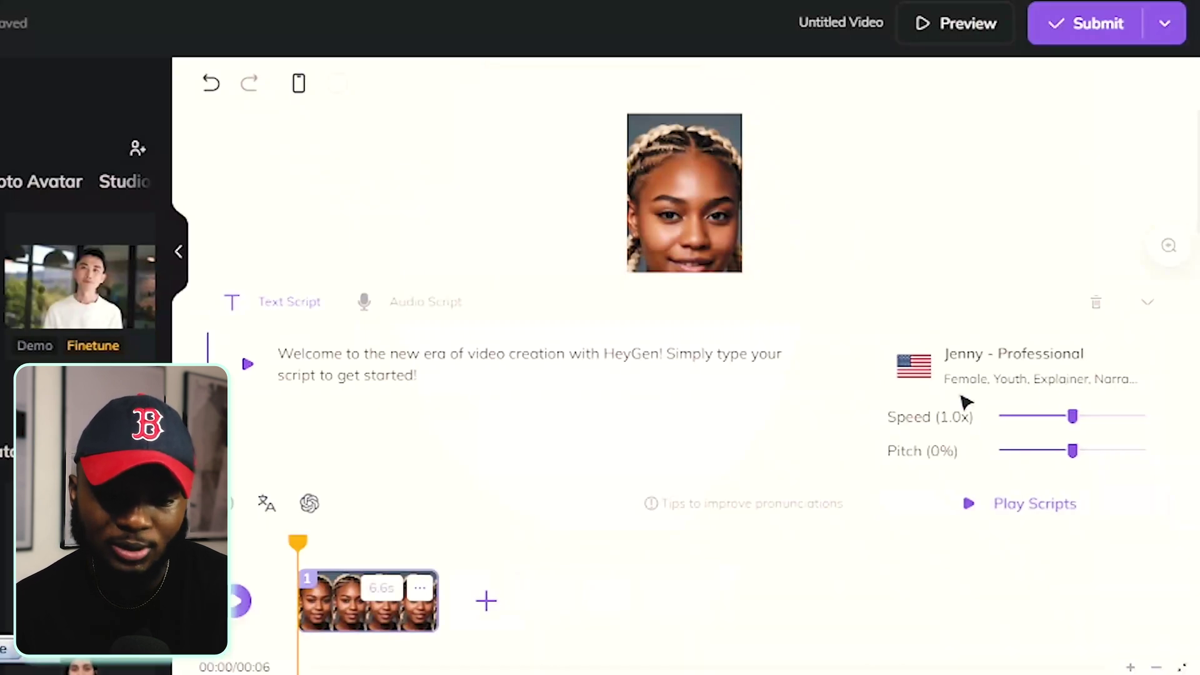
pyautogui.click(1144, 306)
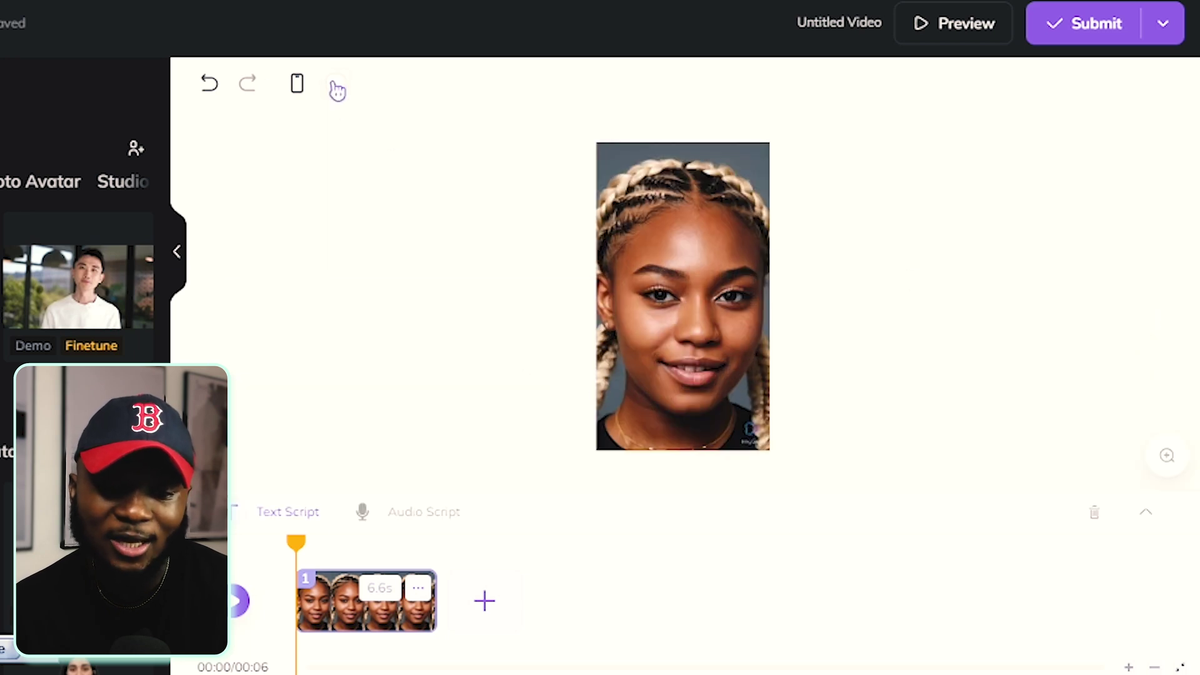
pyautogui.click(647, 292)
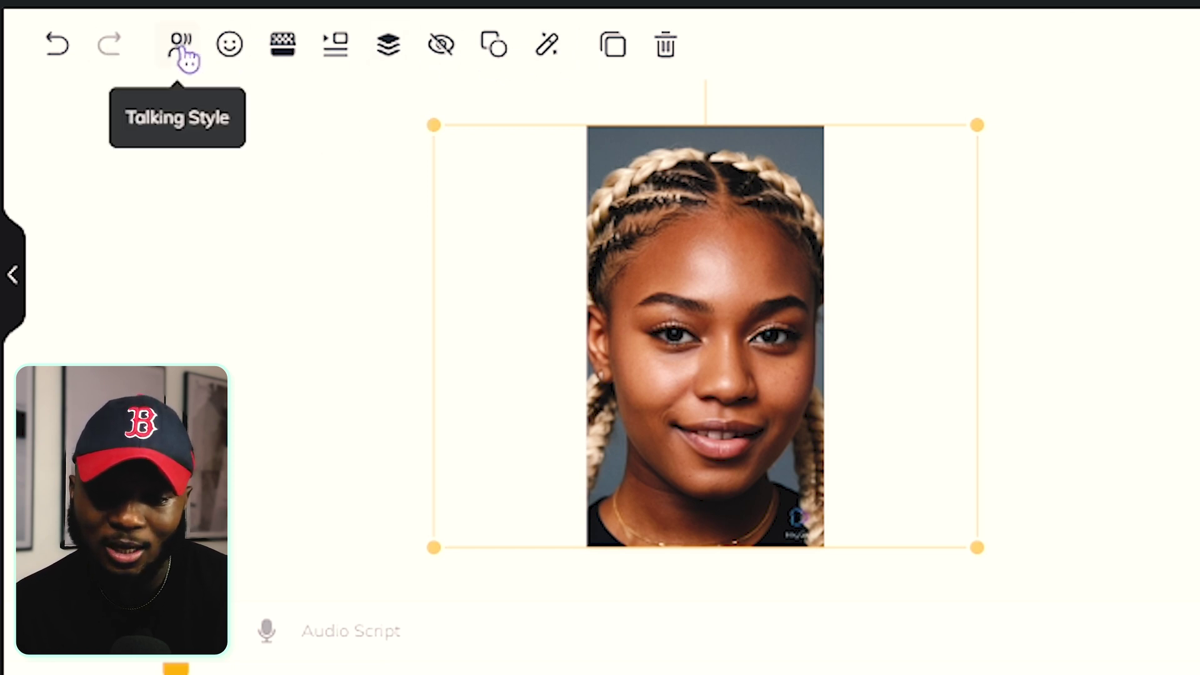
pyautogui.click(183, 48)
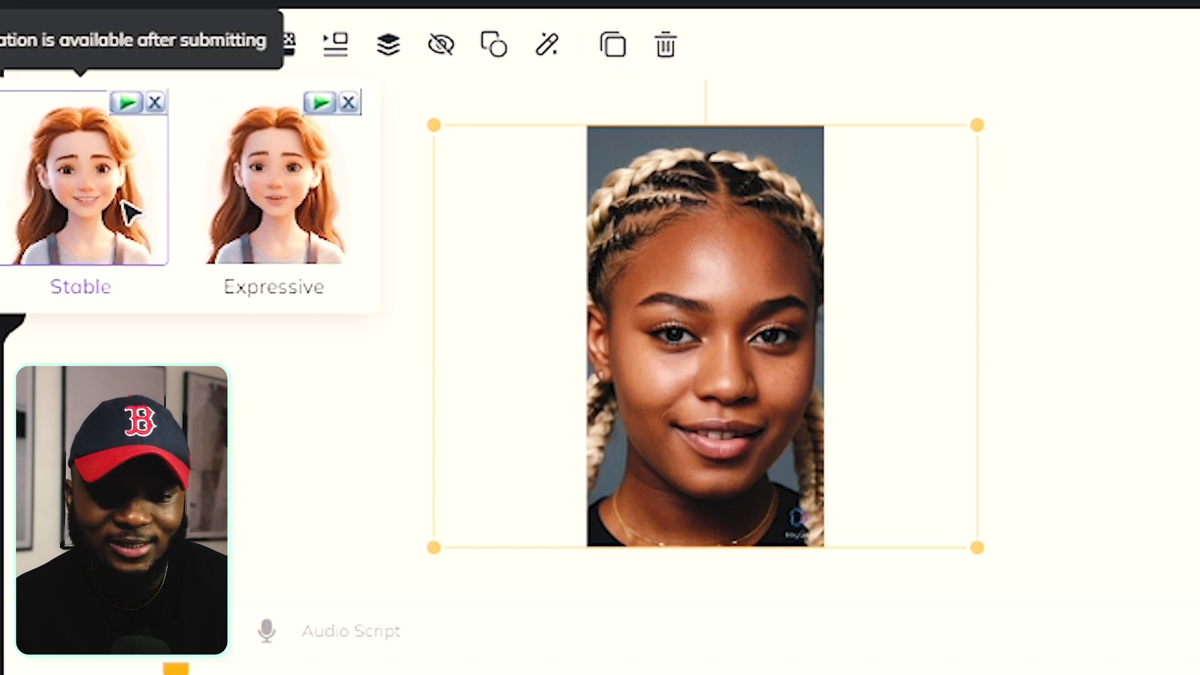
pyautogui.click(335, 248)
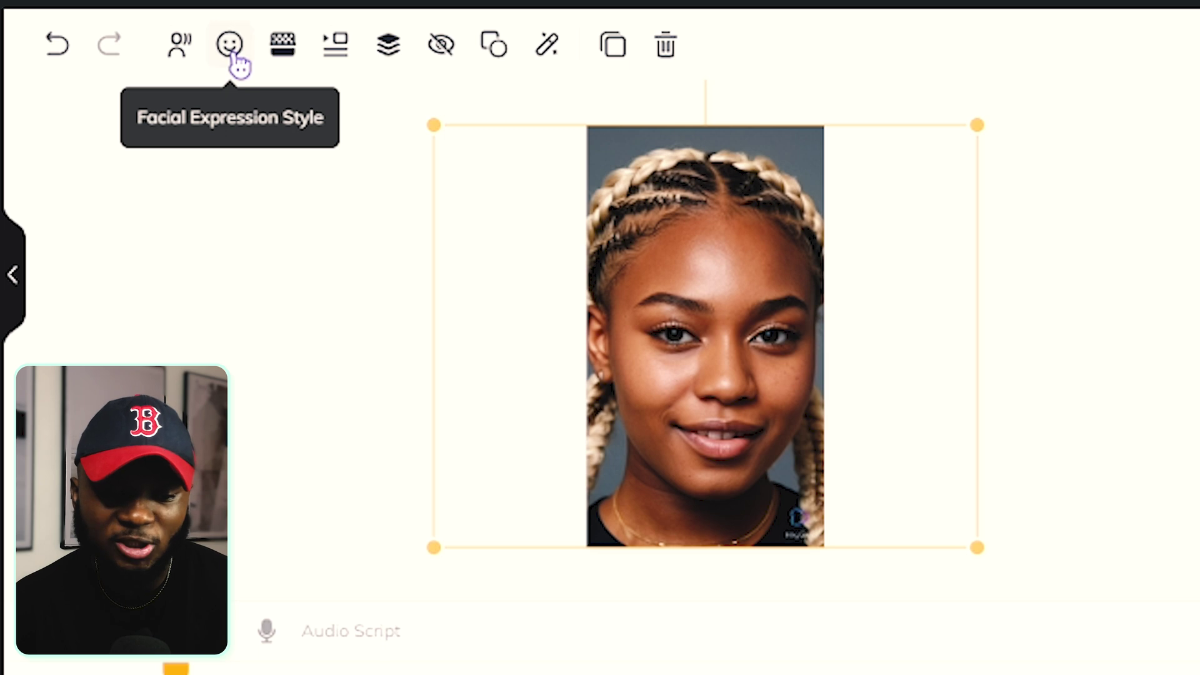
pyautogui.click(230, 47)
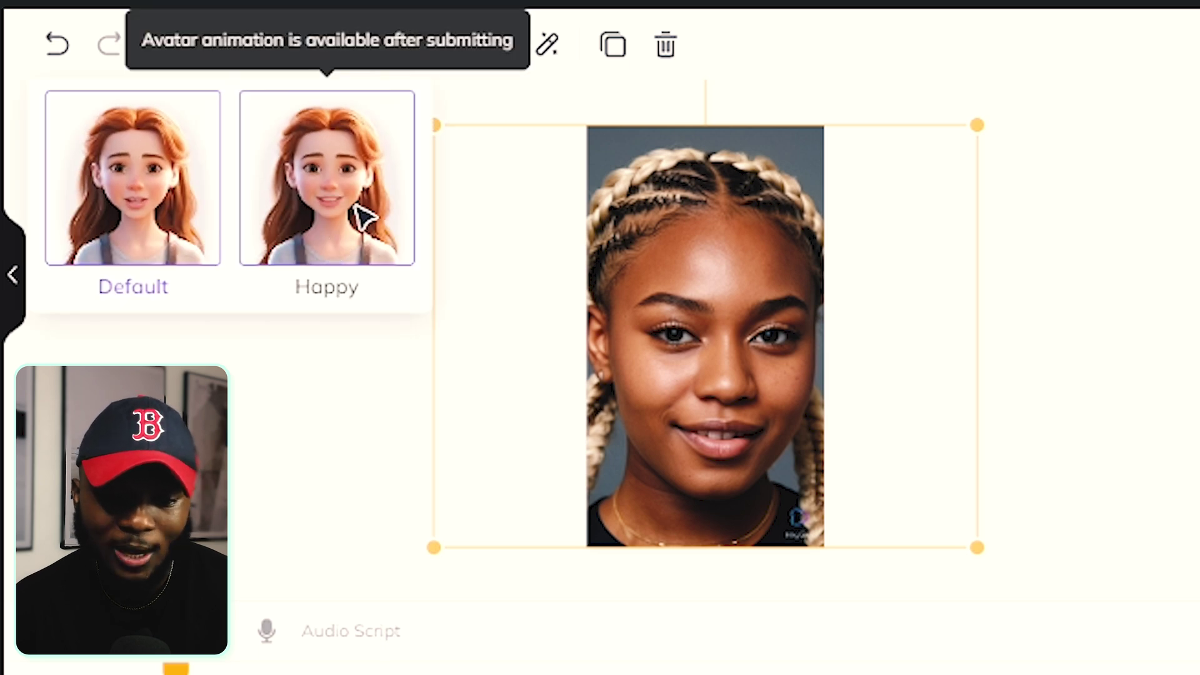
pyautogui.click(485, 116)
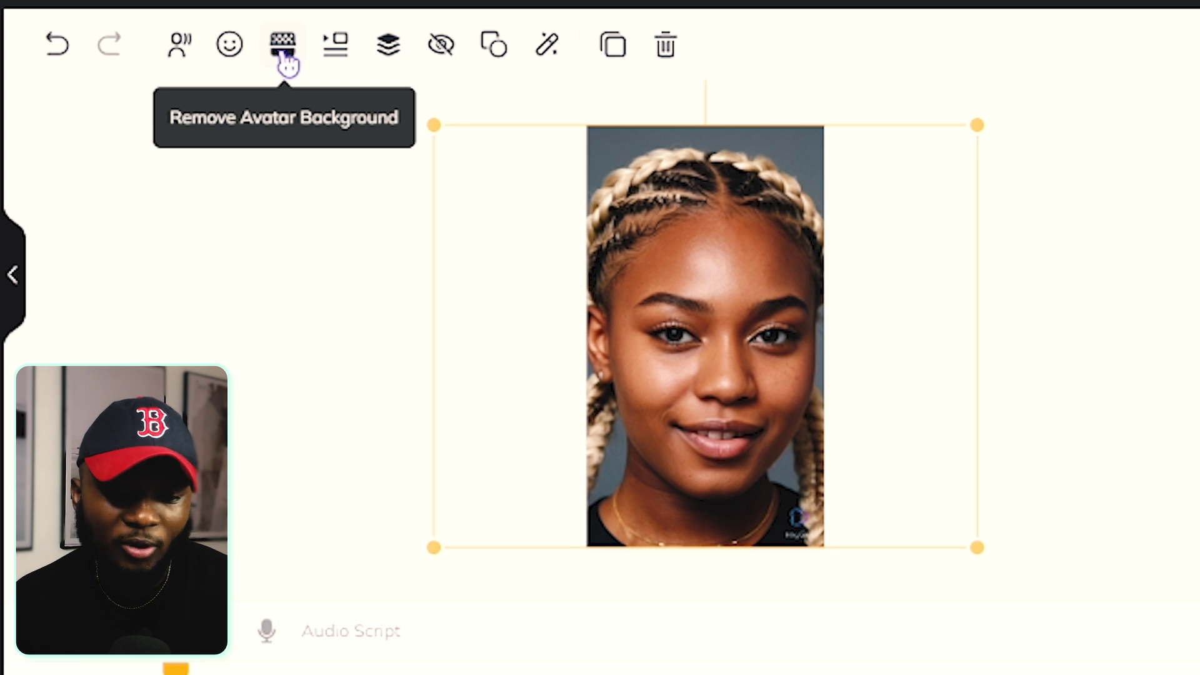
pyautogui.click(505, 65)
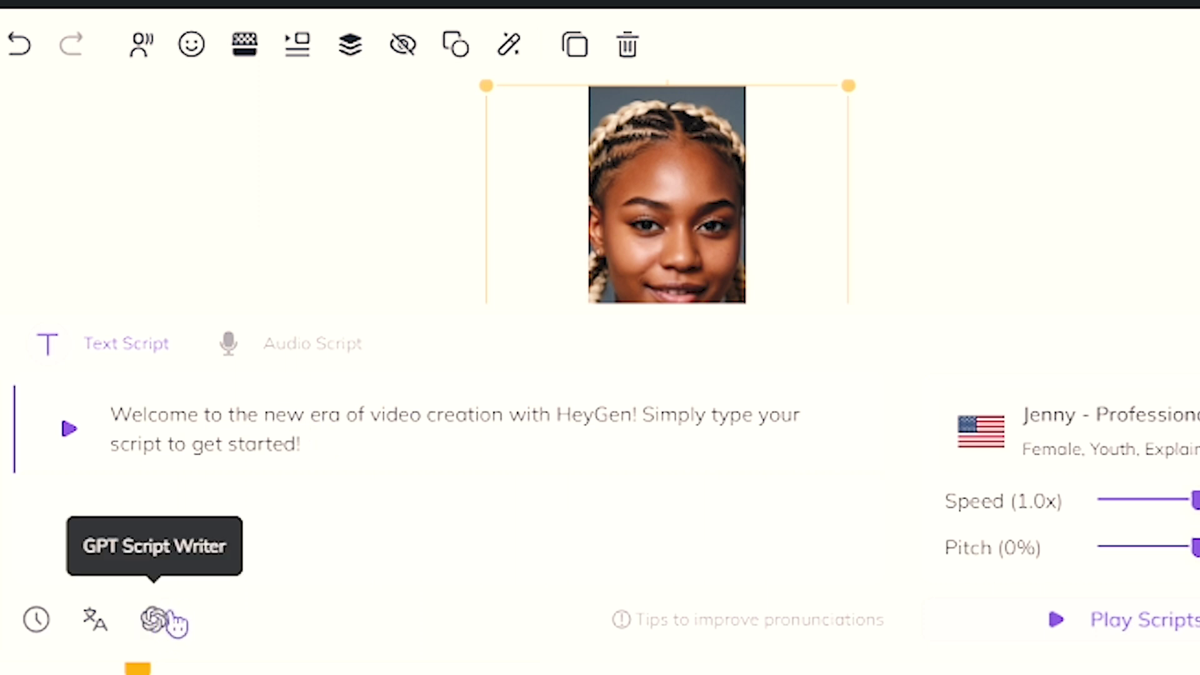
# Paste the 'Hello guys, you are welcome to this channel' script into the script field
pyautogui.click(130, 417)
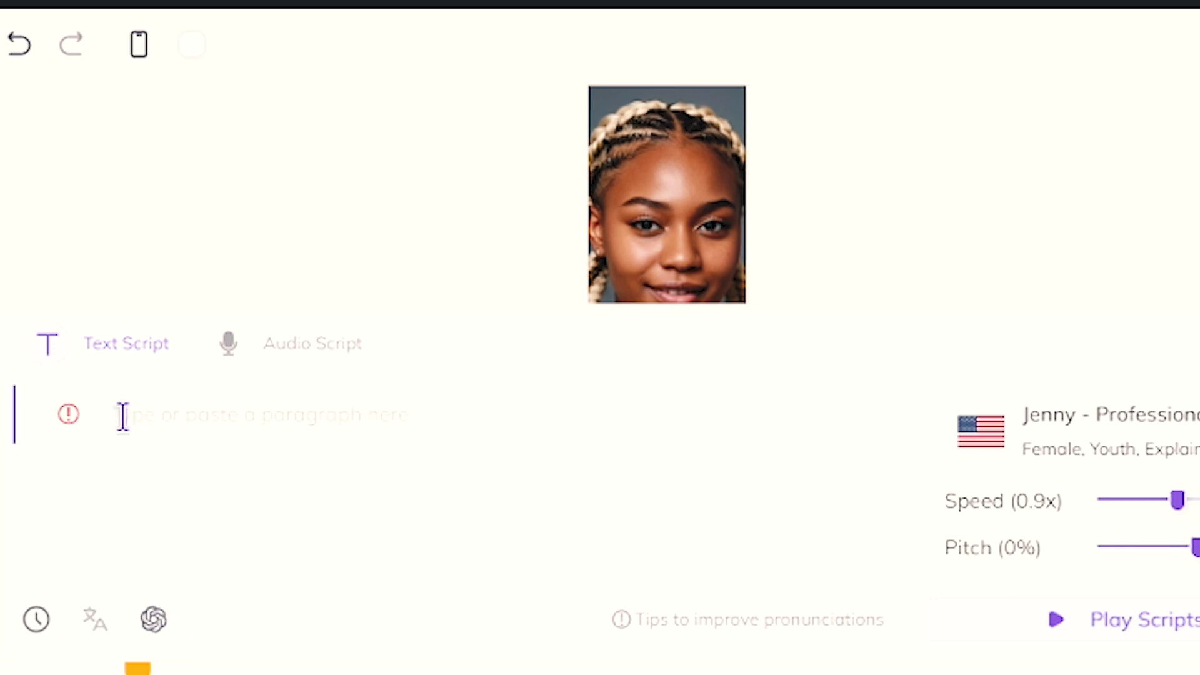
pyautogui.rightClick(123, 418)
pyautogui.click(249, 129)
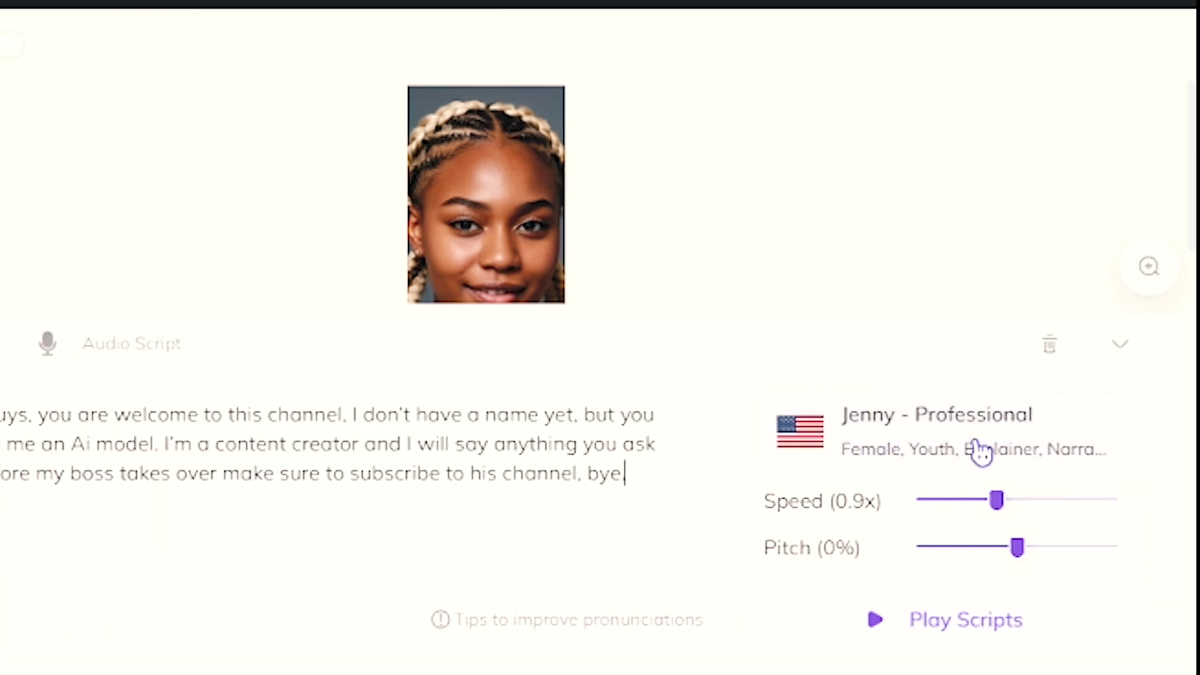
# Choose Jenny - Professional as the script's AI voice
pyautogui.click(1025, 434)
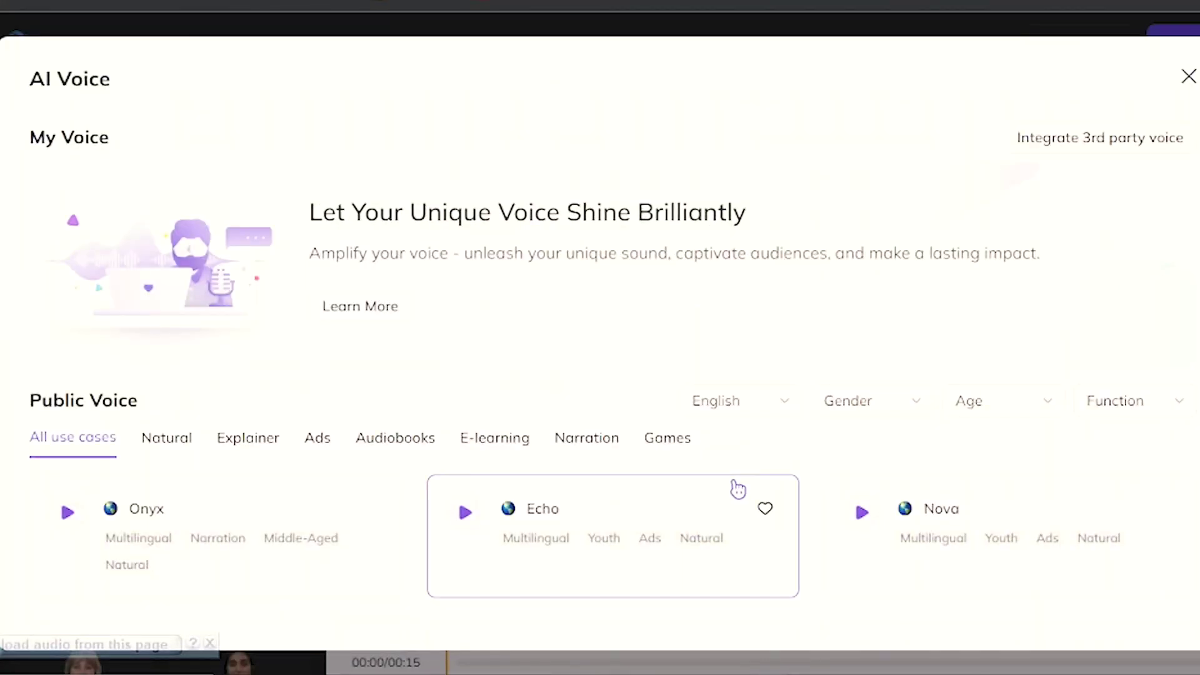
pyautogui.scroll(-10, 737, 488)
pyautogui.scroll(-10, 661, 414)
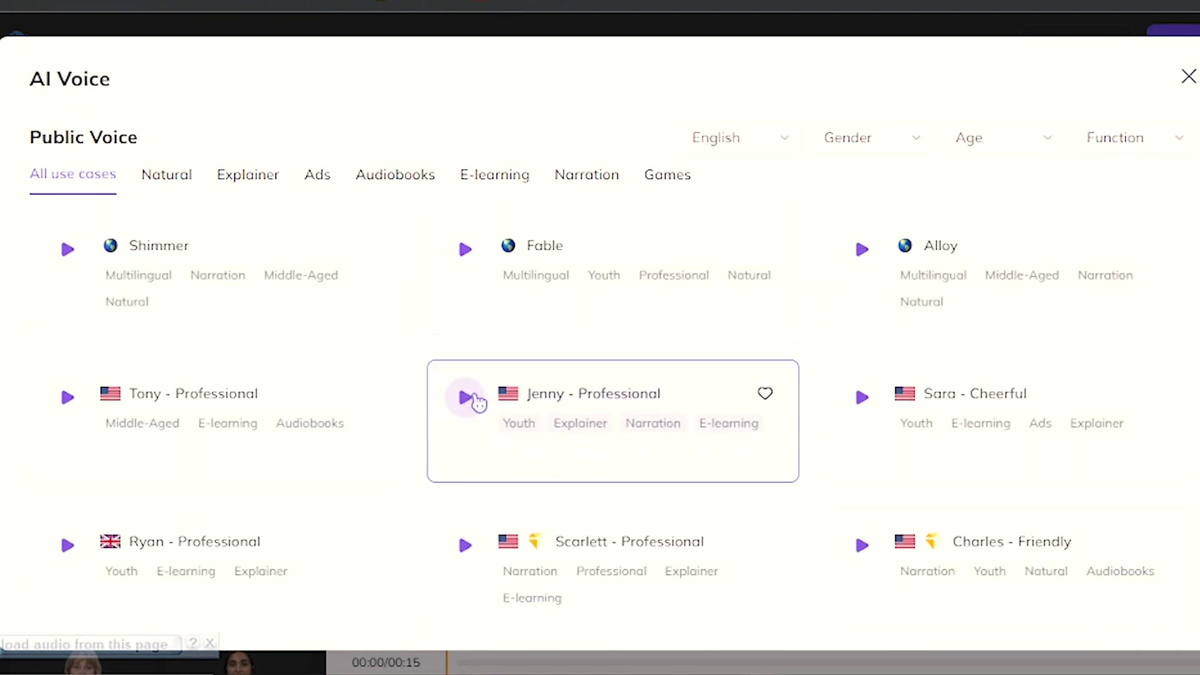
pyautogui.click(584, 393)
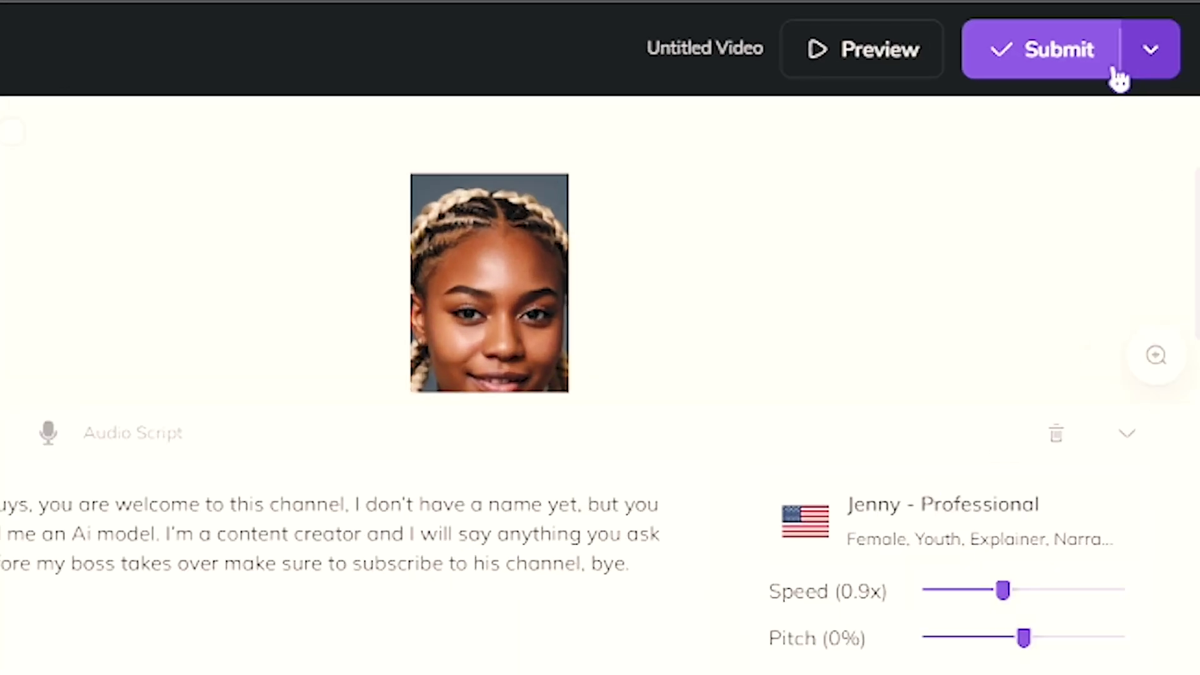
# Submit and confirm the talking-photo video, then play the finished 15s avatar video
pyautogui.click(1063, 75)
pyautogui.click(700, 437)
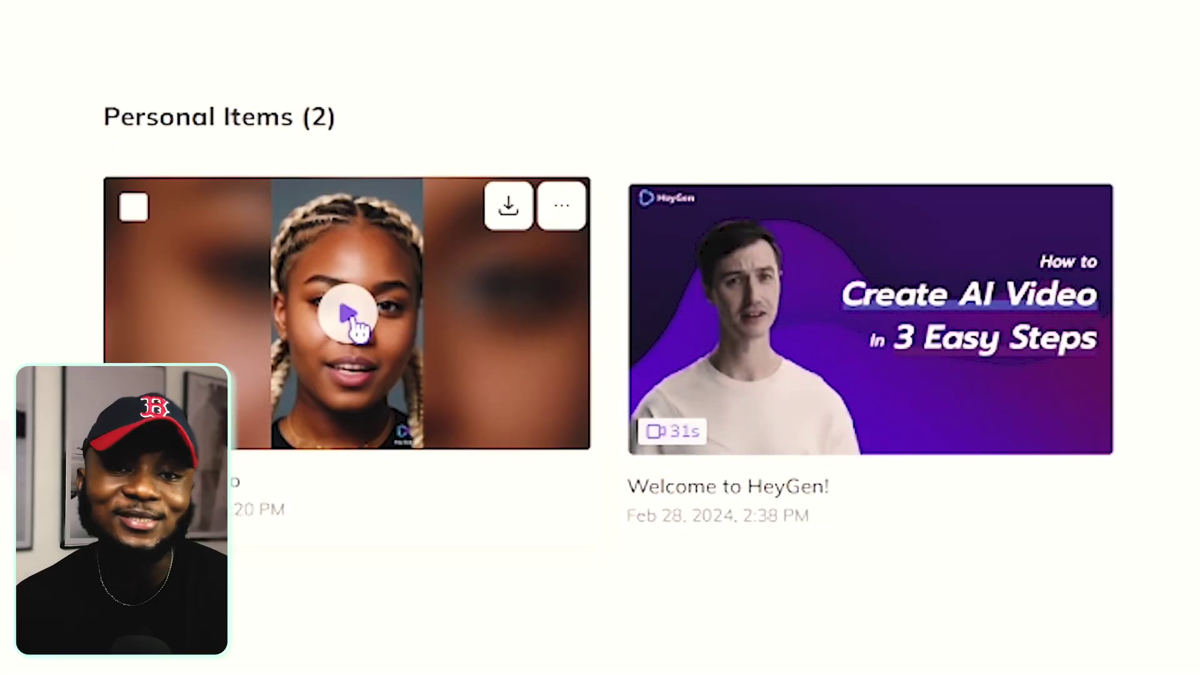
pyautogui.click(348, 315)
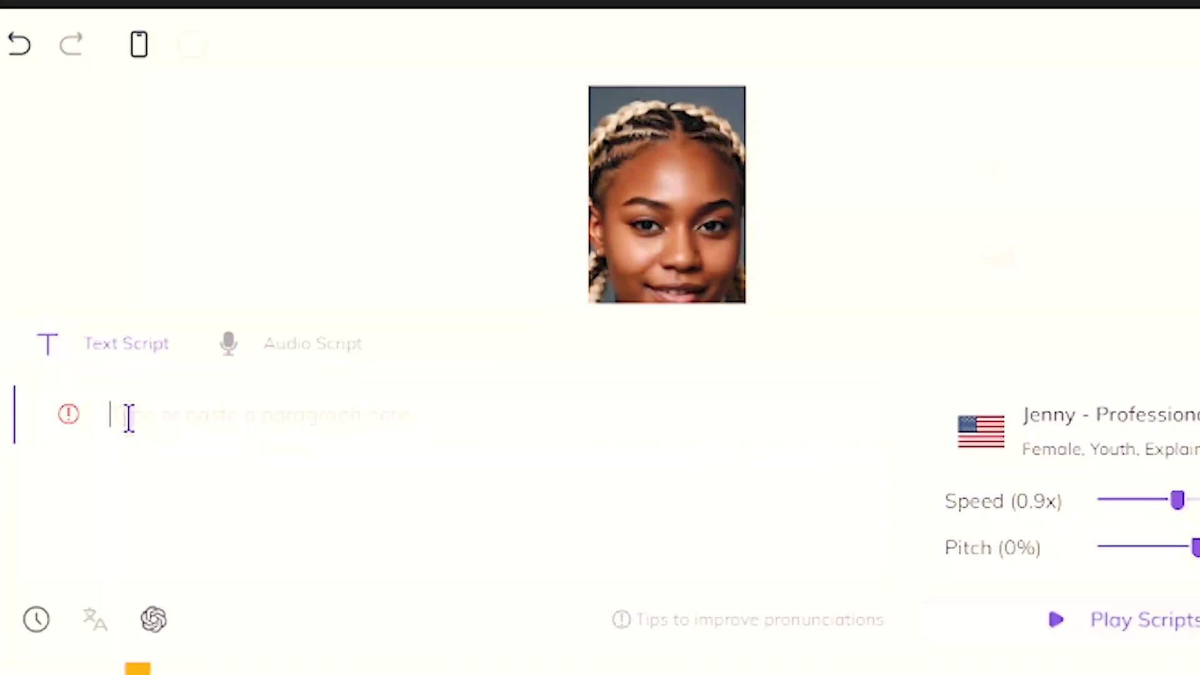
# Paste the 'Hello guys, you are welcome to this channel' script back into the empty script box
pyautogui.rightClick(127, 419)
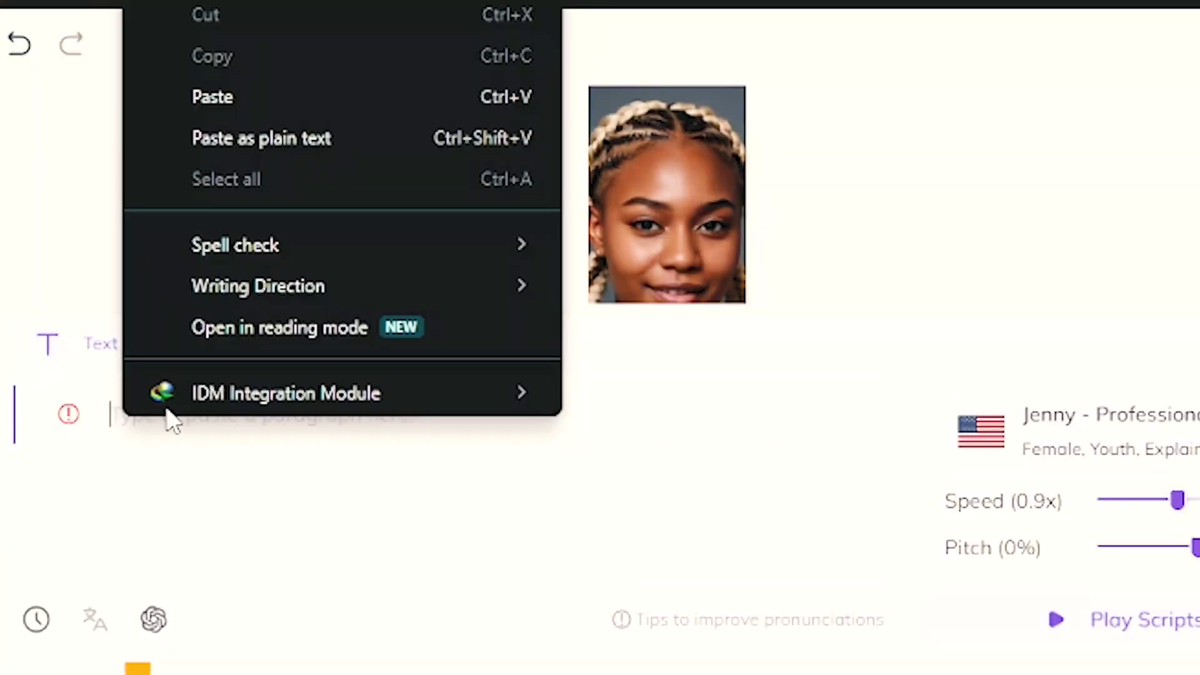
pyautogui.click(248, 131)
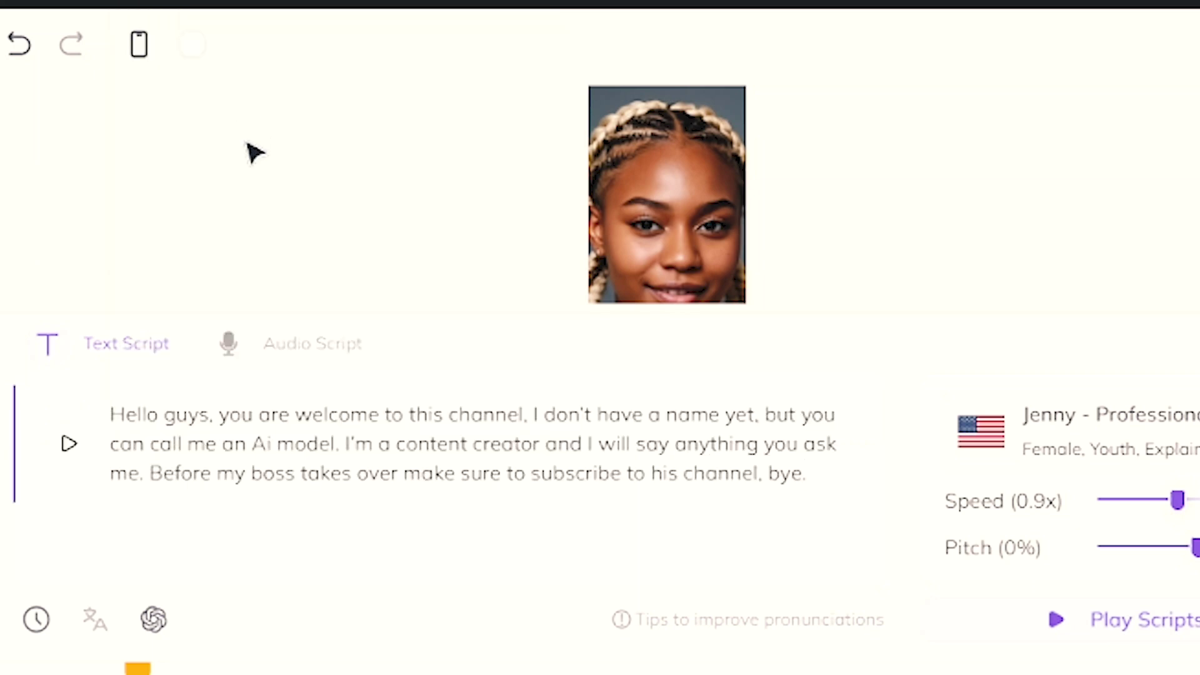